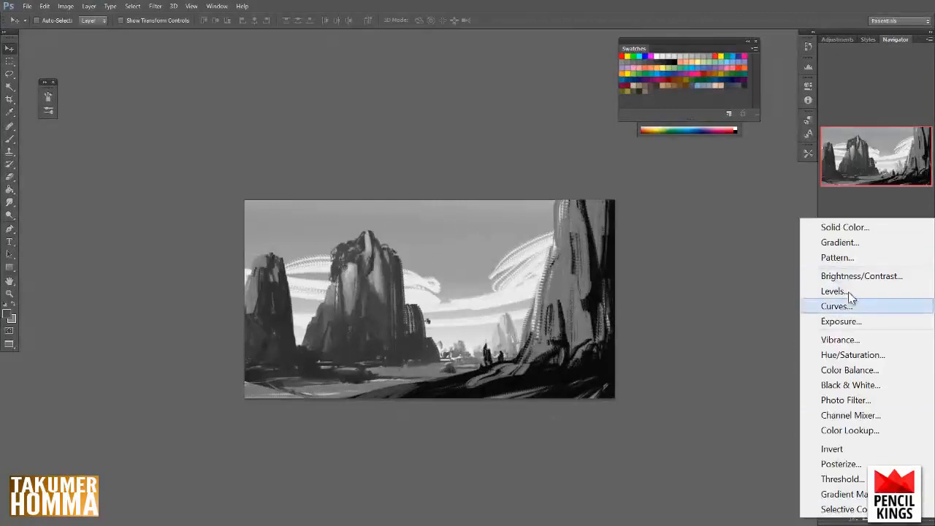
Step: Add a Color Balance adjustment layer and set its midtones to -14 cyan/red, +1 magenta/green and +17 yellow/blue
{"action": "left_click", "coordinate": [850, 372]}
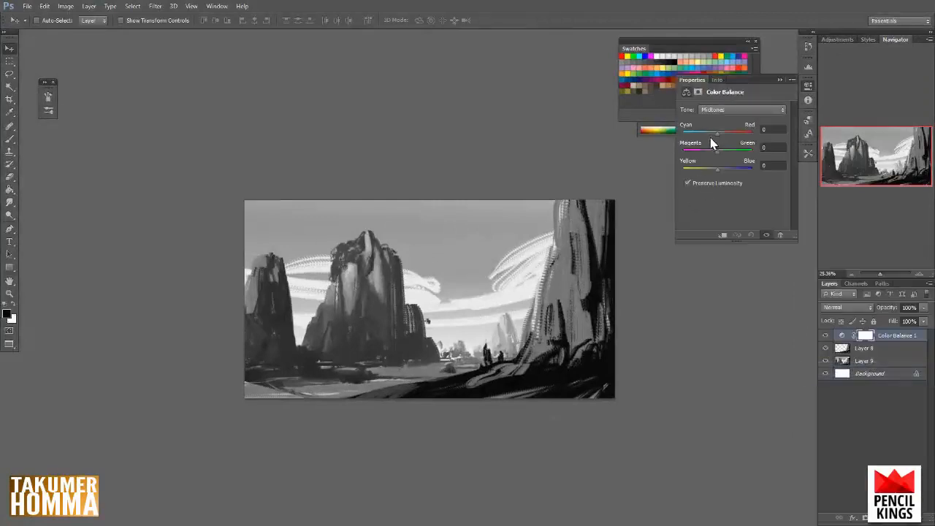
{"action": "left_click_drag", "start_coordinate": [710, 135], "coordinate": [708, 135]}
{"action": "left_click_drag", "start_coordinate": [722, 153], "coordinate": [709, 150]}
Step: Set the Color Balance shadows to -7 cyan/red and -3 yellow/blue
{"action": "left_click", "coordinate": [735, 112]}
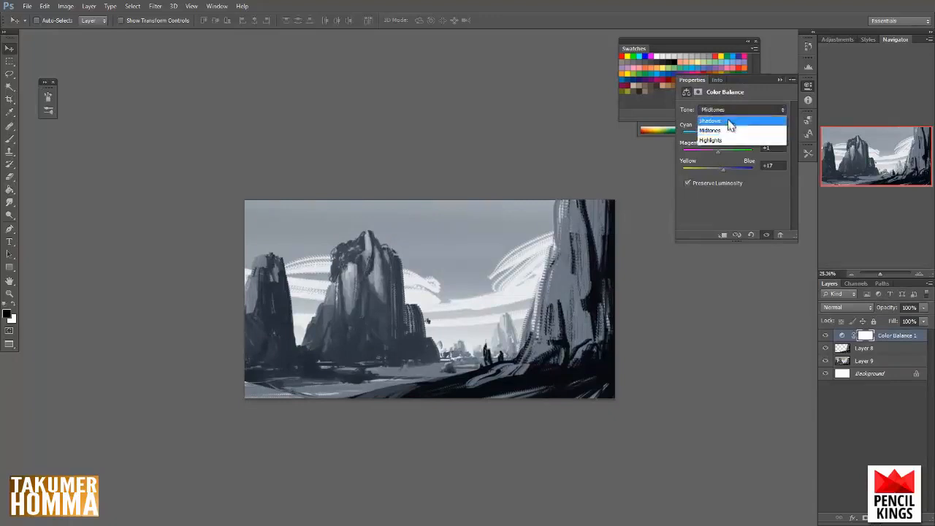
{"action": "left_click", "coordinate": [733, 117]}
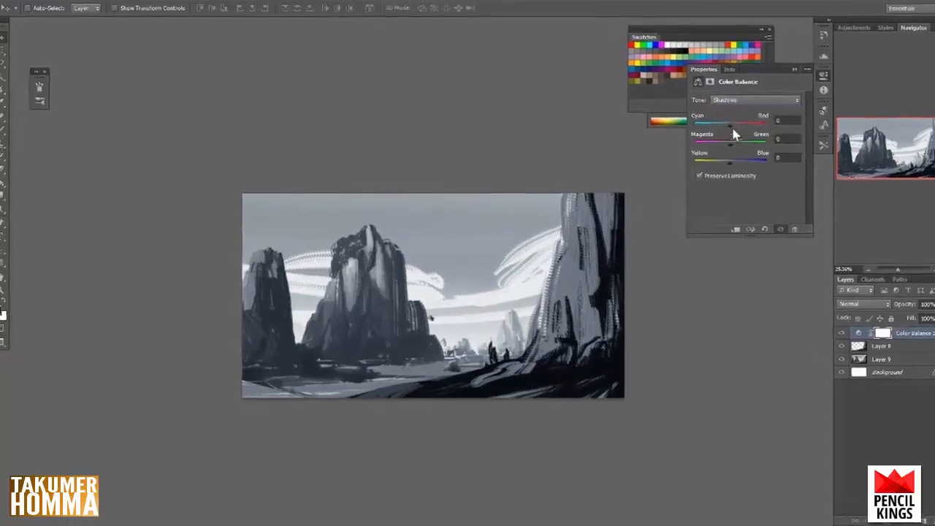
{"action": "left_click_drag", "start_coordinate": [731, 126], "coordinate": [728, 125]}
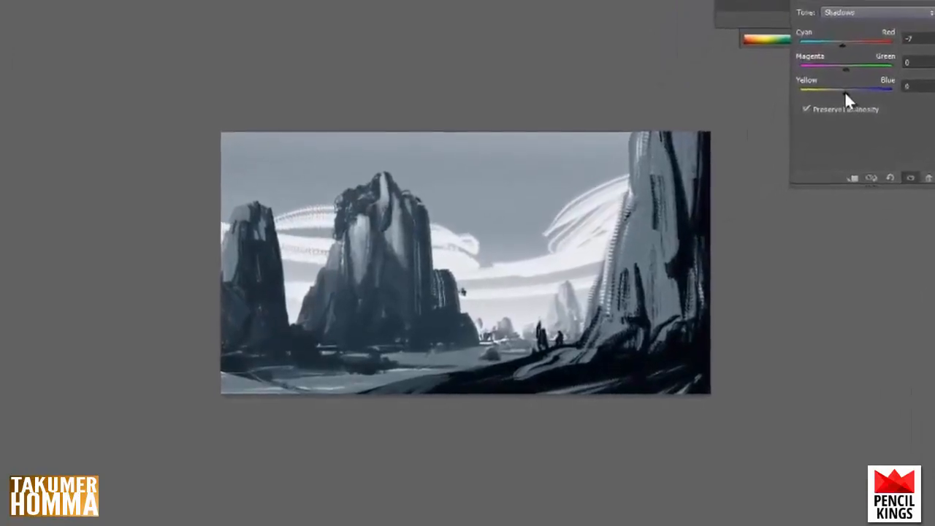
{"action": "left_click_drag", "start_coordinate": [808, 113], "coordinate": [806, 113]}
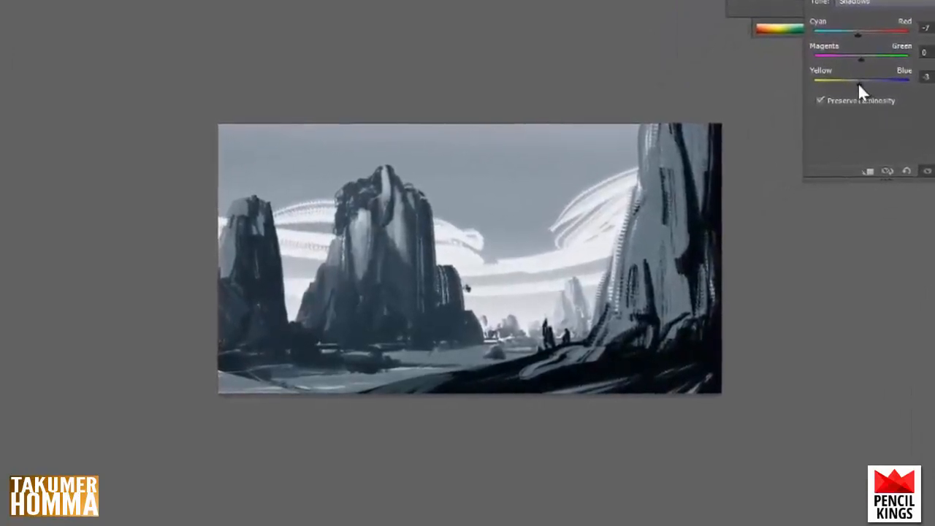
Step: Warm the Color Balance highlights toward red and yellow, and merge the adjustment into the painting
{"action": "left_click", "coordinate": [880, 6]}
{"action": "left_click", "coordinate": [875, 44]}
{"action": "left_click_drag", "start_coordinate": [857, 85], "coordinate": [857, 83]}
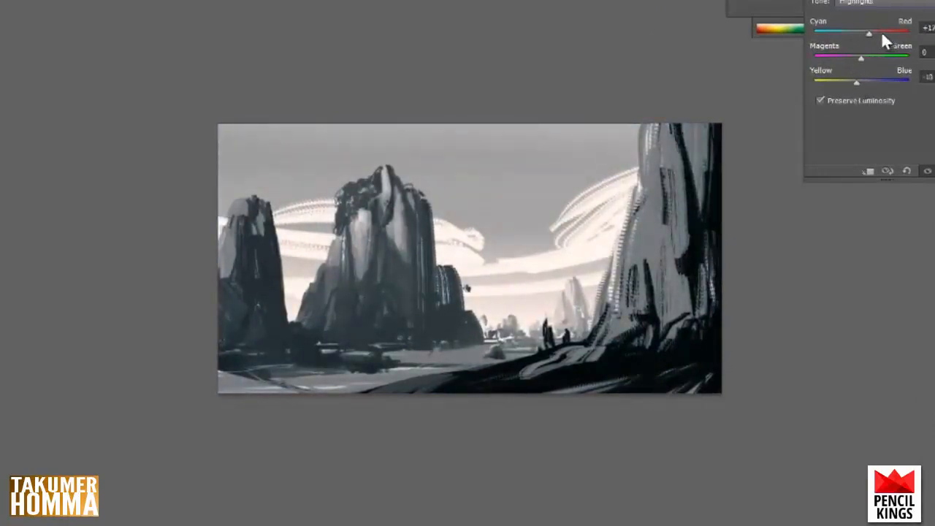
{"action": "left_click_drag", "start_coordinate": [867, 34], "coordinate": [866, 34]}
{"action": "left_click", "coordinate": [856, 3]}
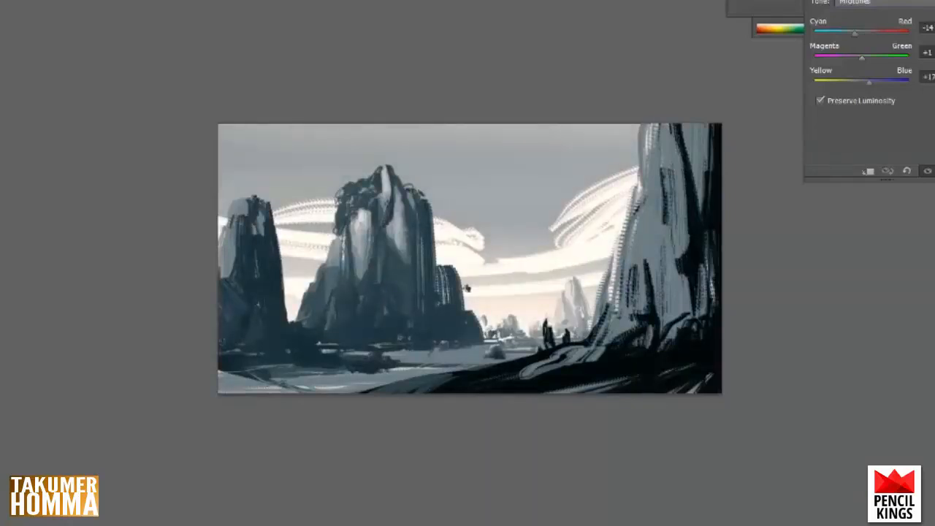
{"action": "key", "text": "ctrl+e"}
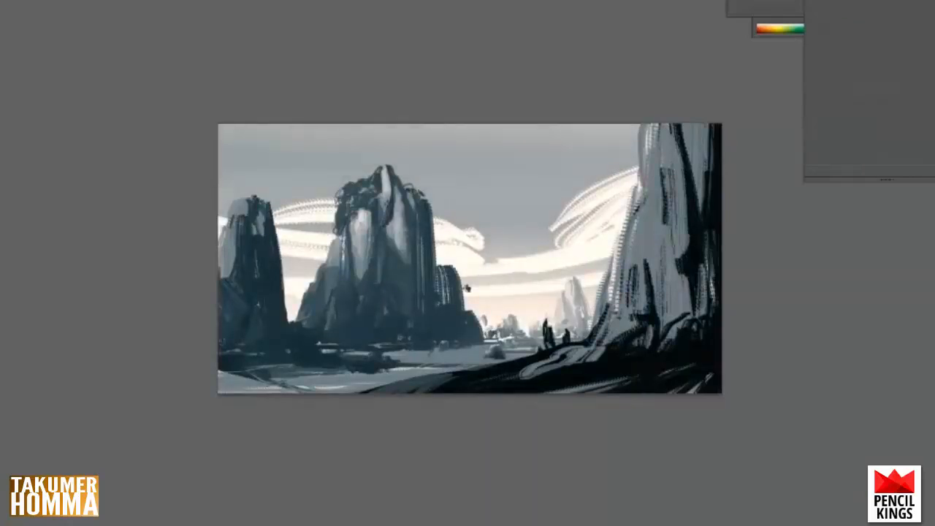
{"action": "key", "text": "ctrl+z"}
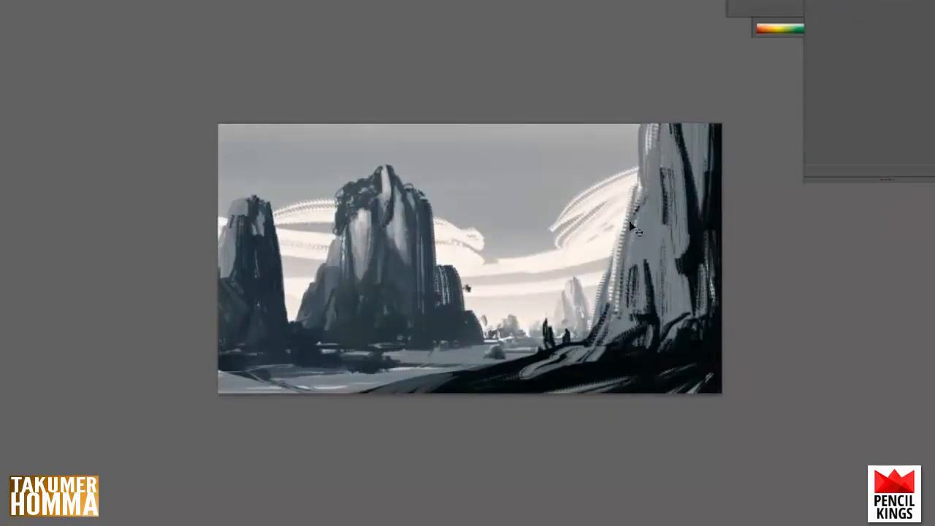
Step: Lasso the whole sky along the rock and horizon silhouettes, and cut it out of the landscape
{"action": "mouse_move", "coordinate": [591, 307]}
{"action": "left_mouse_down"}
{"action": "mouse_move", "coordinate": [579, 282]}
{"action": "mouse_move", "coordinate": [567, 281]}
{"action": "mouse_move", "coordinate": [555, 316]}
{"action": "mouse_move", "coordinate": [514, 320]}
{"action": "left_mouse_up"}
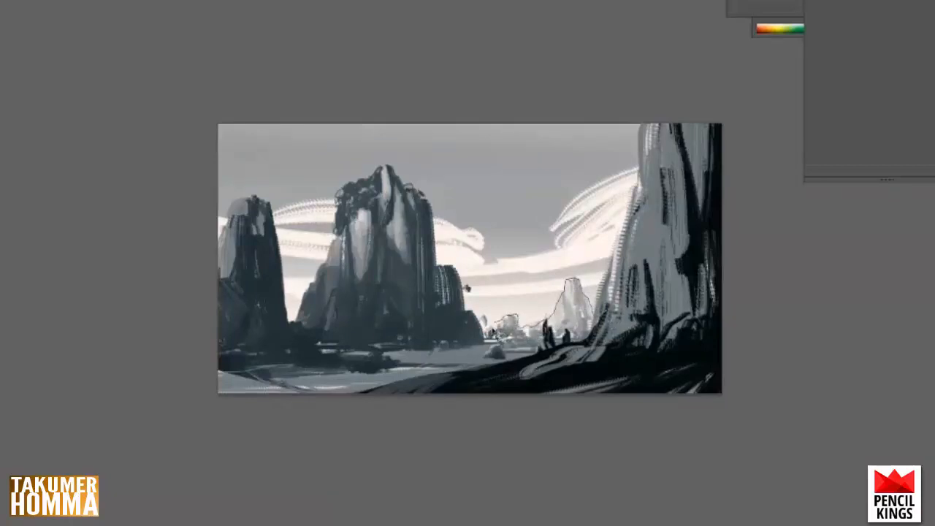
{"action": "left_click_drag", "start_coordinate": [468, 300], "coordinate": [424, 193]}
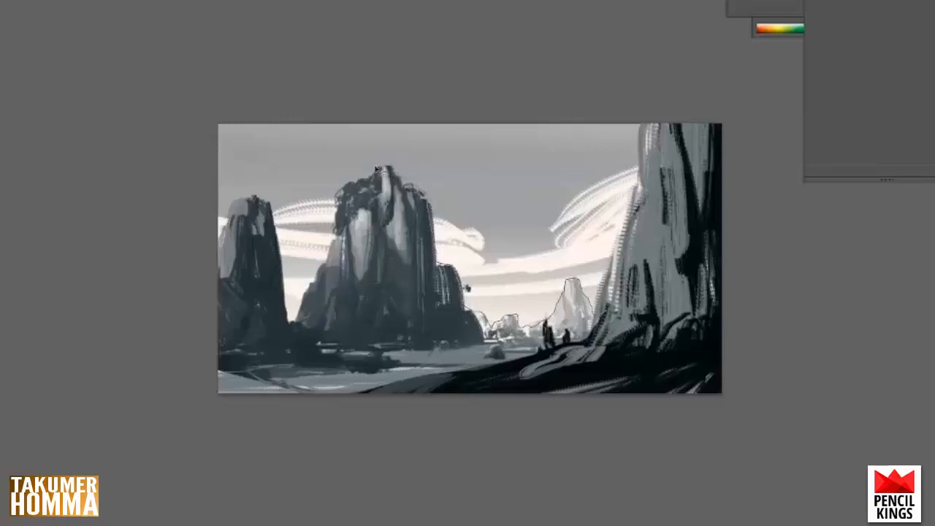
{"action": "left_click_drag", "start_coordinate": [376, 170], "coordinate": [361, 180]}
{"action": "mouse_move", "coordinate": [318, 284]}
{"action": "left_mouse_down"}
{"action": "mouse_move", "coordinate": [288, 324]}
{"action": "mouse_move", "coordinate": [266, 204]}
{"action": "left_mouse_up"}
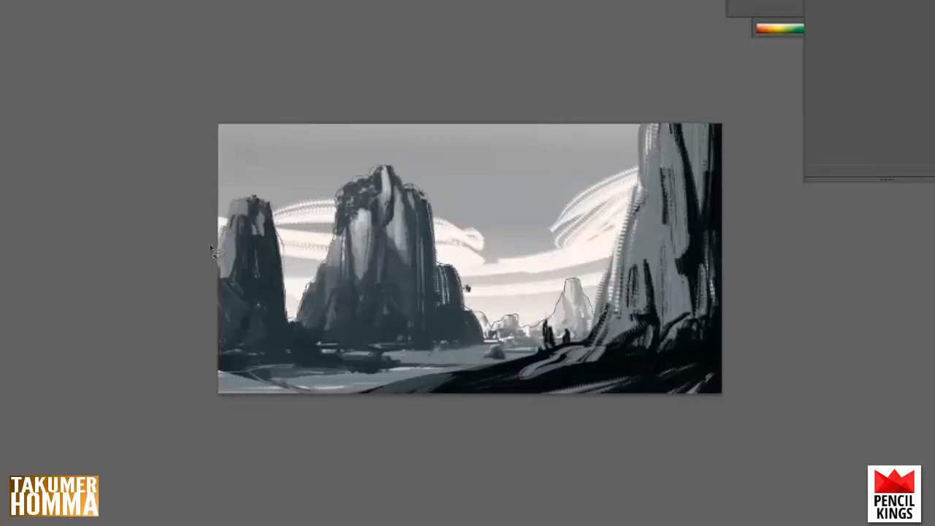
{"action": "left_click_drag", "start_coordinate": [590, 6], "coordinate": [603, 7]}
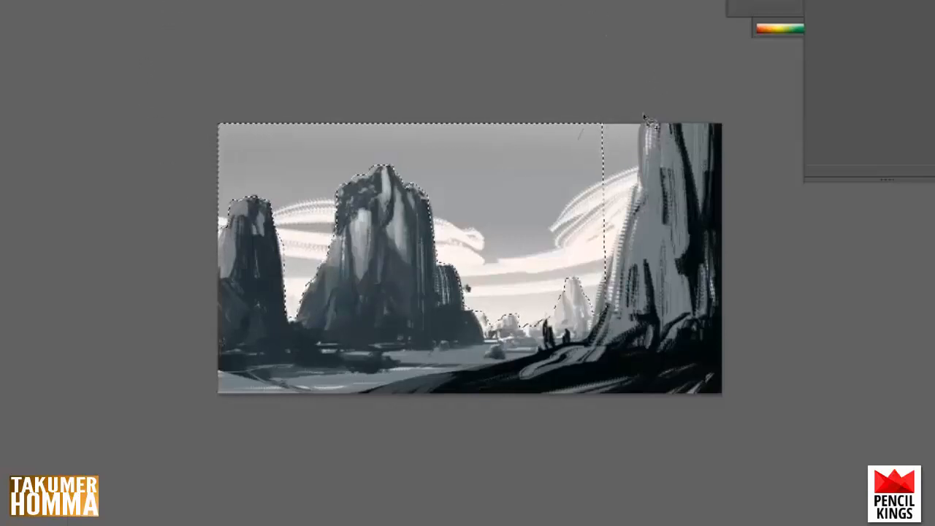
{"action": "left_click_drag", "start_coordinate": [640, 178], "coordinate": [616, 243]}
{"action": "mouse_move", "coordinate": [603, 308]}
{"action": "left_mouse_down"}
{"action": "mouse_move", "coordinate": [535, 89]}
{"action": "mouse_move", "coordinate": [543, 119]}
{"action": "mouse_move", "coordinate": [555, 124]}
{"action": "left_mouse_up"}
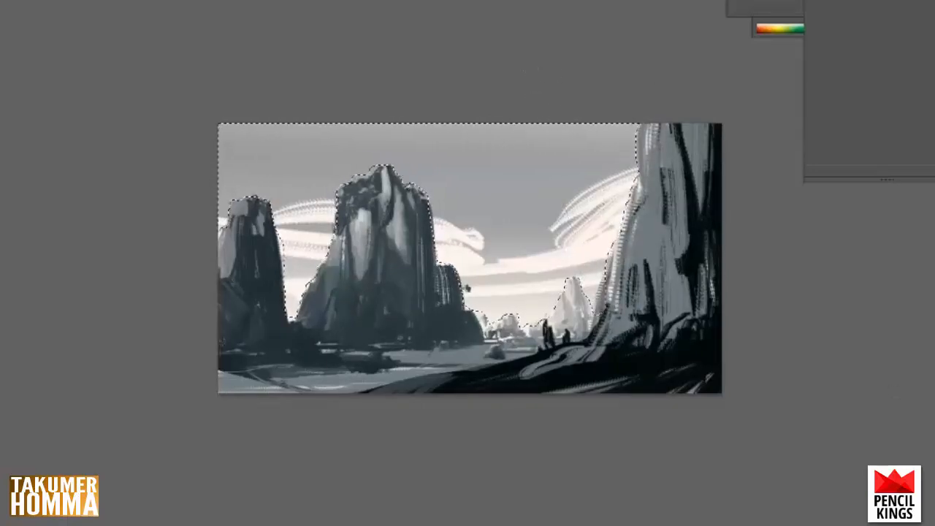
{"action": "key", "text": "ctrl+x"}
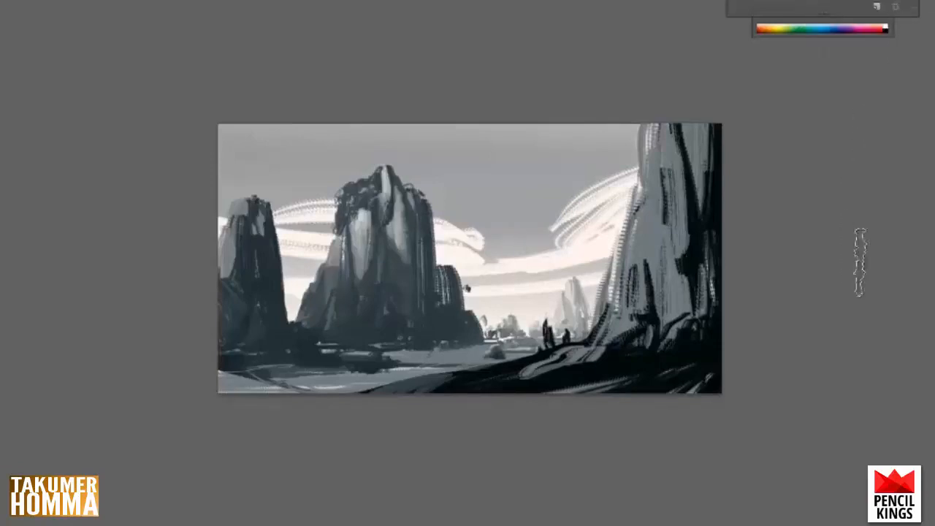
Step: Paint broad muted purple-grey clouds across the sky and a blue band above the distant horizon
{"action": "mouse_move", "coordinate": [832, 347]}
{"action": "left_mouse_down"}
{"action": "mouse_move", "coordinate": [839, 314]}
{"action": "mouse_move", "coordinate": [843, 341]}
{"action": "left_mouse_up"}
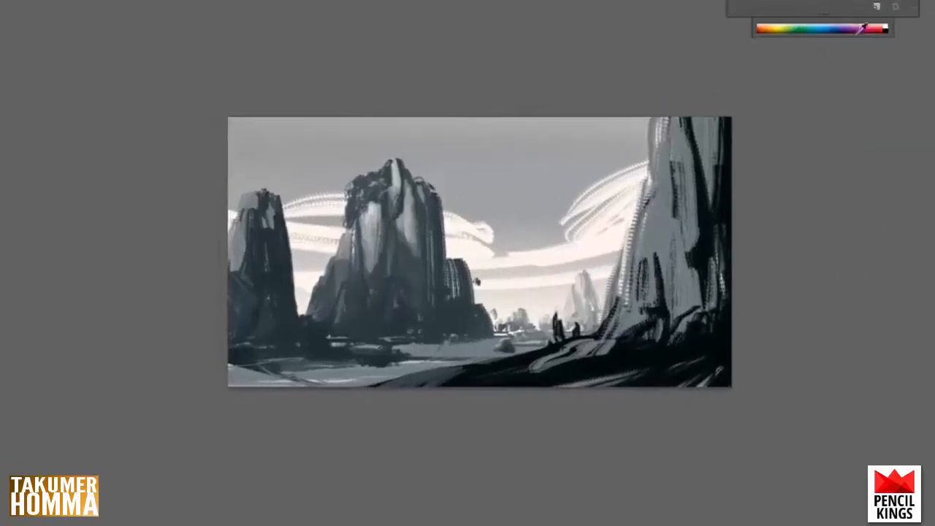
{"action": "right_click", "coordinate": [620, 248]}
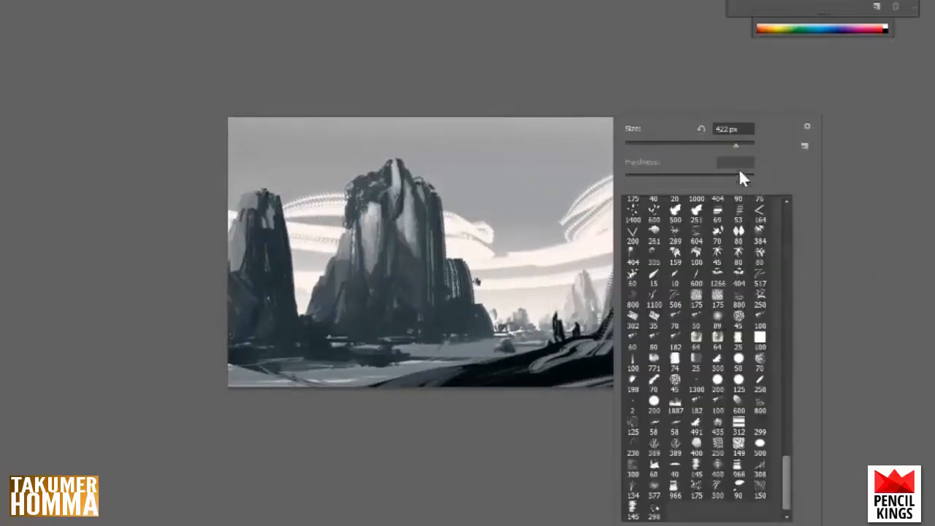
{"action": "key", "text": "Escape"}
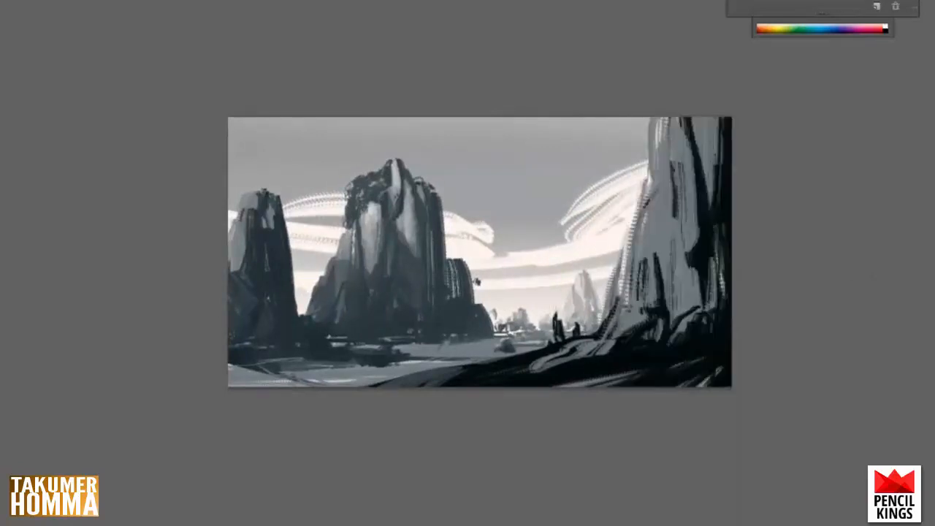
{"action": "mouse_move", "coordinate": [381, 148]}
{"action": "left_mouse_down"}
{"action": "mouse_move", "coordinate": [687, 128]}
{"action": "mouse_move", "coordinate": [516, 153]}
{"action": "mouse_move", "coordinate": [476, 198]}
{"action": "mouse_move", "coordinate": [319, 151]}
{"action": "mouse_move", "coordinate": [468, 192]}
{"action": "mouse_move", "coordinate": [584, 172]}
{"action": "mouse_move", "coordinate": [624, 241]}
{"action": "mouse_move", "coordinate": [599, 263]}
{"action": "left_mouse_up"}
{"action": "mouse_move", "coordinate": [457, 292]}
{"action": "left_mouse_down"}
{"action": "mouse_move", "coordinate": [618, 285]}
{"action": "mouse_move", "coordinate": [483, 314]}
{"action": "left_mouse_up"}
{"action": "left_click_drag", "start_coordinate": [559, 305], "coordinate": [482, 310]}
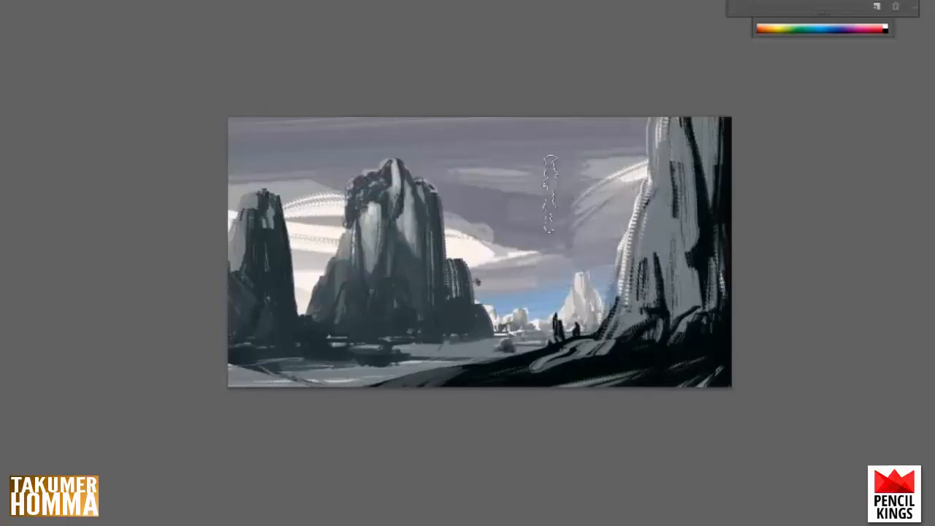
Step: Cover the white streaks in the centre and right of the sky with softer clouds in colours sampled from the sky, using a smaller brush
{"action": "left_click_drag", "start_coordinate": [621, 188], "coordinate": [585, 193]}
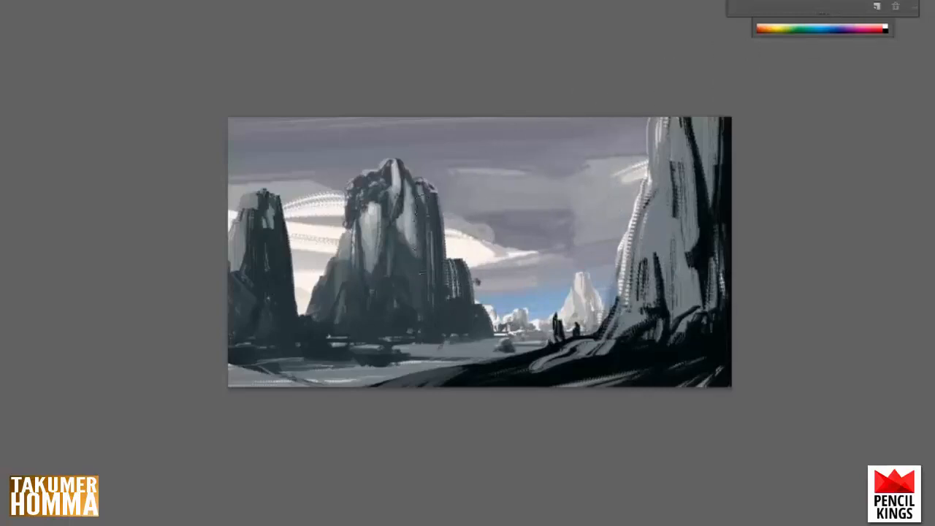
{"action": "mouse_move", "coordinate": [419, 234]}
{"action": "left_mouse_down"}
{"action": "mouse_move", "coordinate": [379, 241]}
{"action": "mouse_move", "coordinate": [425, 254]}
{"action": "mouse_move", "coordinate": [403, 264]}
{"action": "left_mouse_up"}
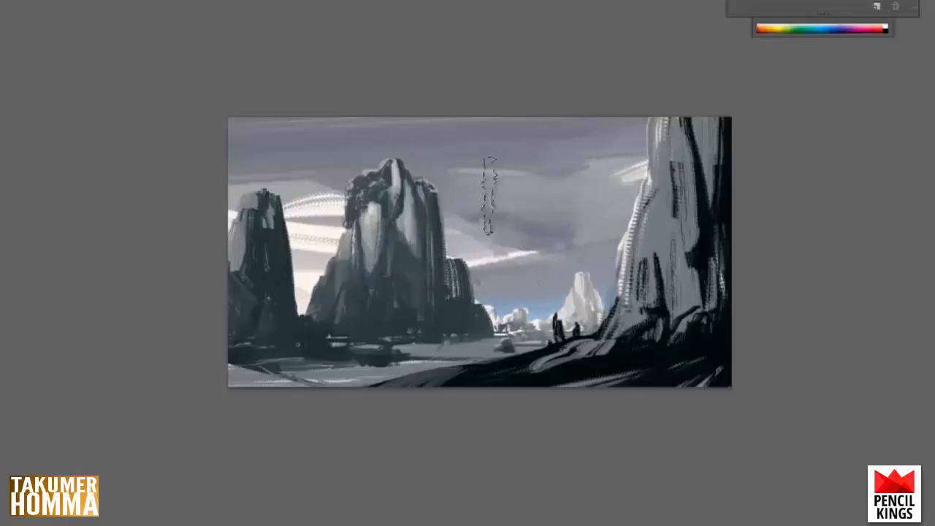
{"action": "right_click", "coordinate": [431, 196]}
{"action": "left_click", "coordinate": [382, 173]}
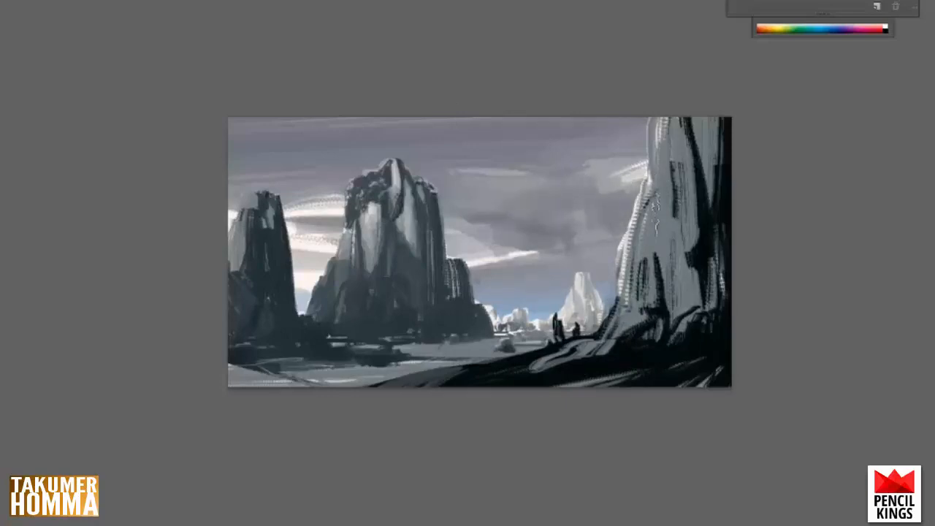
{"action": "left_click", "coordinate": [570, 209], "text": "alt"}
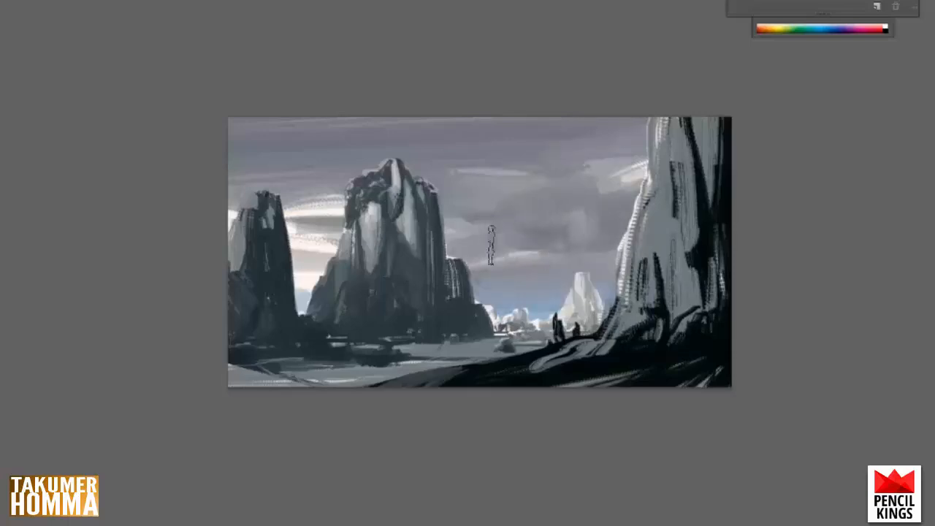
{"action": "left_click", "coordinate": [537, 248], "text": "alt"}
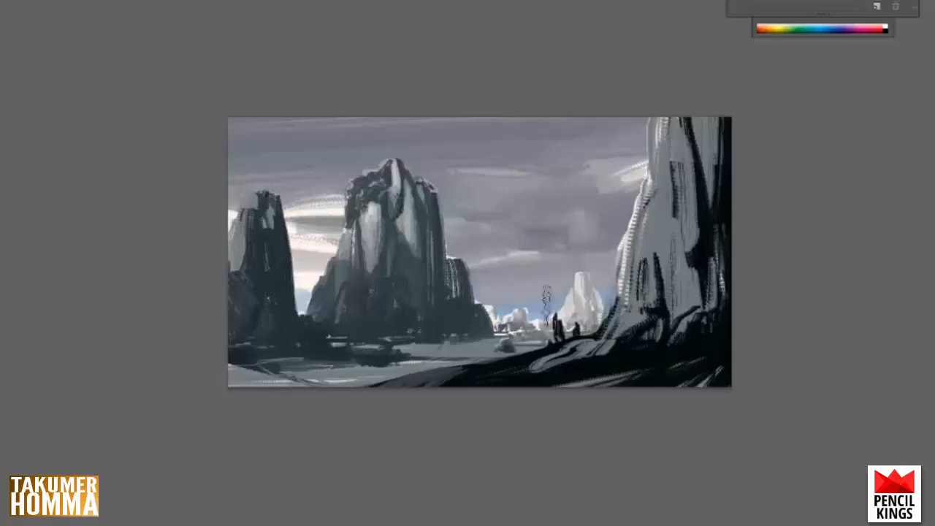
{"action": "left_click", "coordinate": [545, 312], "text": "alt"}
{"action": "left_click", "coordinate": [541, 301], "text": "alt"}
Step: Repaint the white cloud streaks between the left and central rocks, and extend light clouds past the central peak
{"action": "mouse_move", "coordinate": [286, 285]}
{"action": "left_mouse_down"}
{"action": "mouse_move", "coordinate": [371, 272]}
{"action": "mouse_move", "coordinate": [270, 276]}
{"action": "mouse_move", "coordinate": [389, 236]}
{"action": "mouse_move", "coordinate": [313, 247]}
{"action": "mouse_move", "coordinate": [298, 239]}
{"action": "left_mouse_up"}
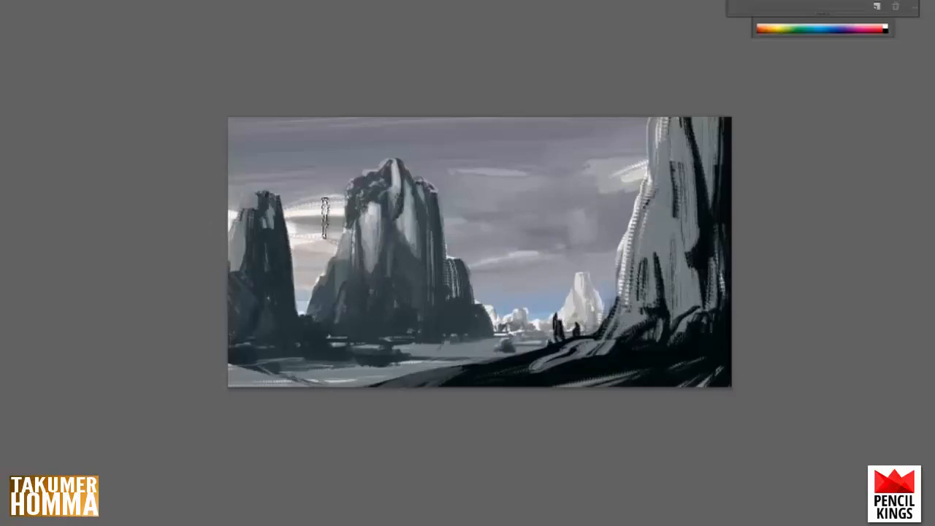
{"action": "left_click", "coordinate": [338, 210], "text": "alt"}
{"action": "mouse_move", "coordinate": [384, 191]}
{"action": "left_mouse_down"}
{"action": "mouse_move", "coordinate": [307, 206]}
{"action": "mouse_move", "coordinate": [436, 193]}
{"action": "mouse_move", "coordinate": [330, 194]}
{"action": "mouse_move", "coordinate": [449, 188]}
{"action": "mouse_move", "coordinate": [413, 218]}
{"action": "left_mouse_up"}
{"action": "left_click", "coordinate": [477, 197], "text": "alt"}
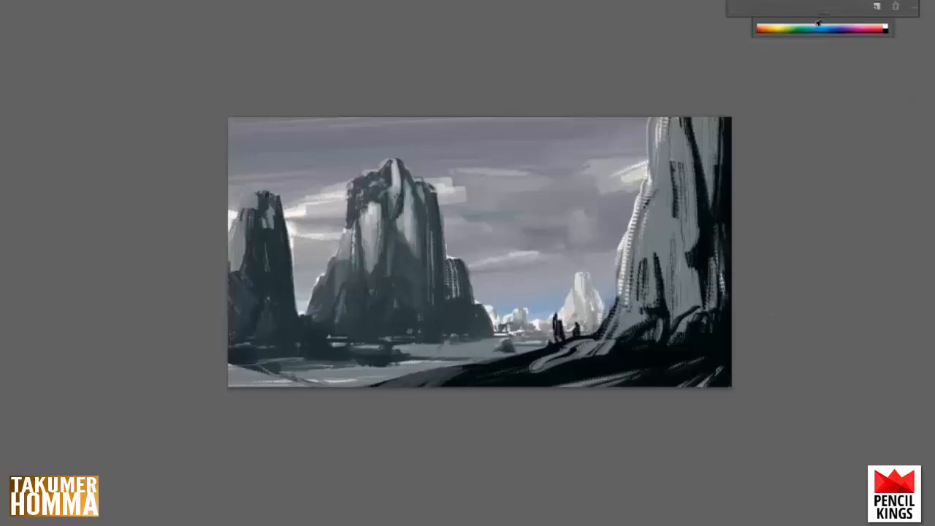
Step: Paint warm peach light on the central rock's peak and the pale face below it with a small brush
{"action": "right_click", "coordinate": [572, 171]}
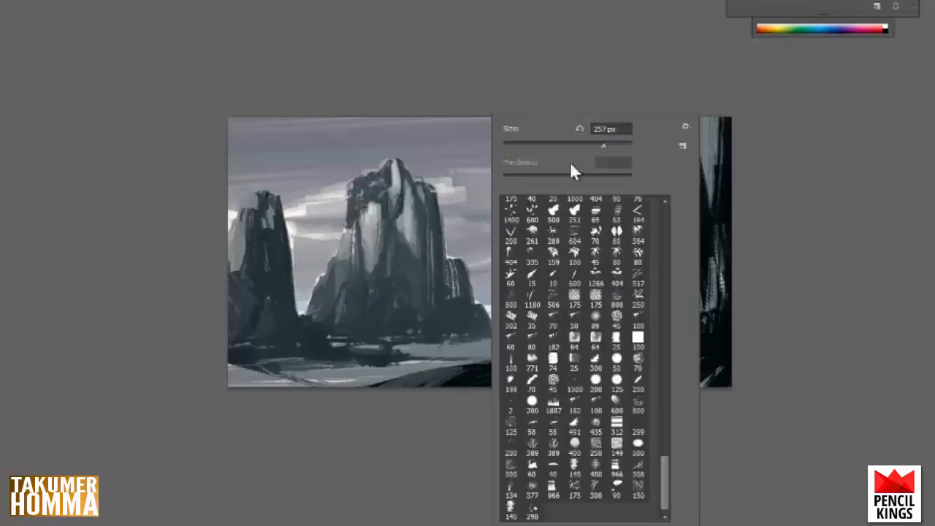
{"action": "key", "text": "Escape"}
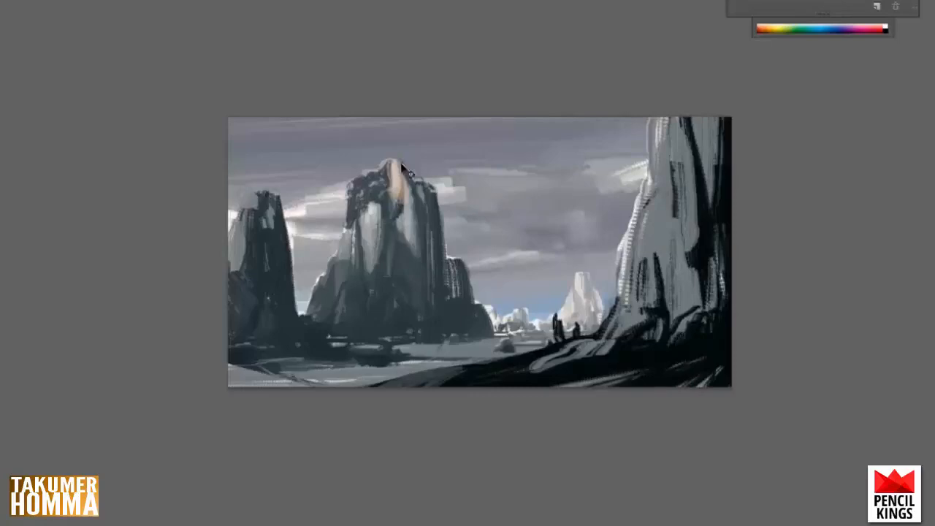
{"action": "right_click", "coordinate": [480, 194]}
{"action": "key", "text": "Escape"}
{"action": "left_click", "coordinate": [396, 169], "text": "alt"}
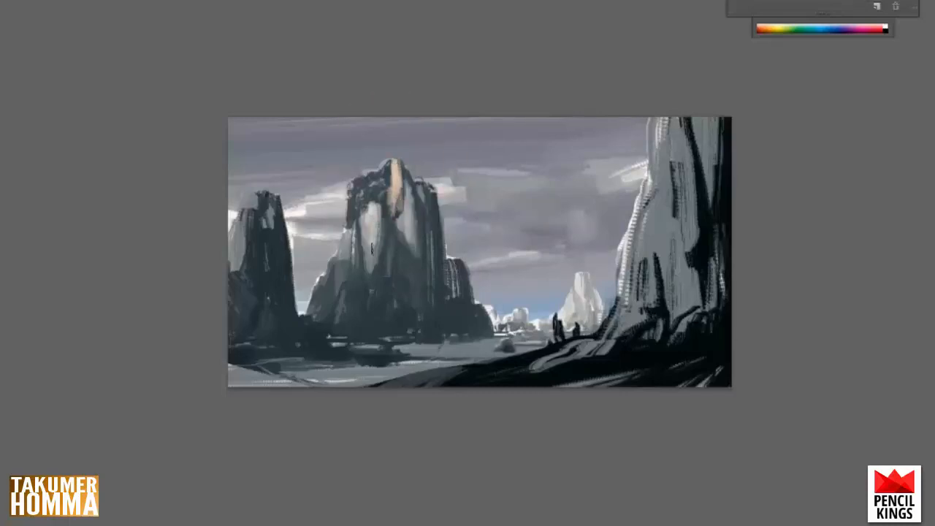
{"action": "left_click_drag", "start_coordinate": [371, 248], "coordinate": [365, 245]}
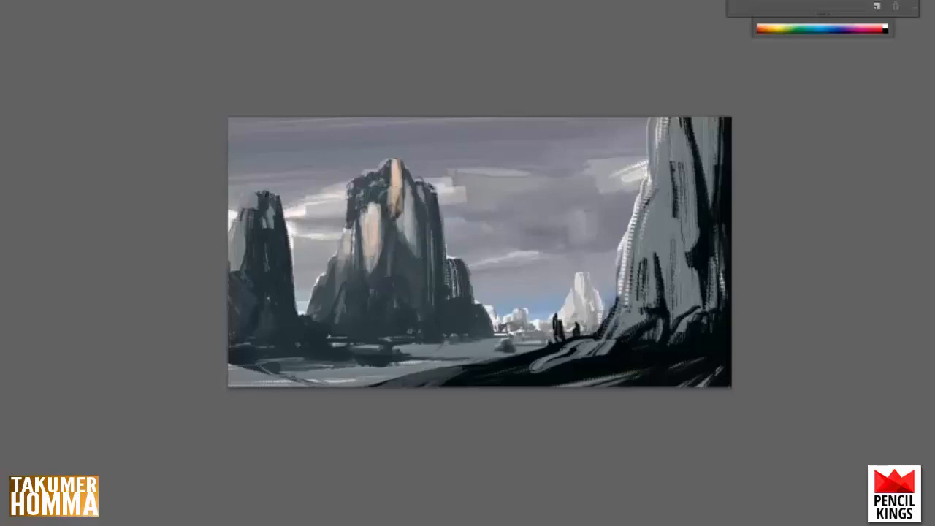
Step: Move the Swatches panel off the Color sliders and refine the central rock's lit faces with sampled peach tones
{"action": "left_click_drag", "start_coordinate": [821, 0], "coordinate": [882, 54]}
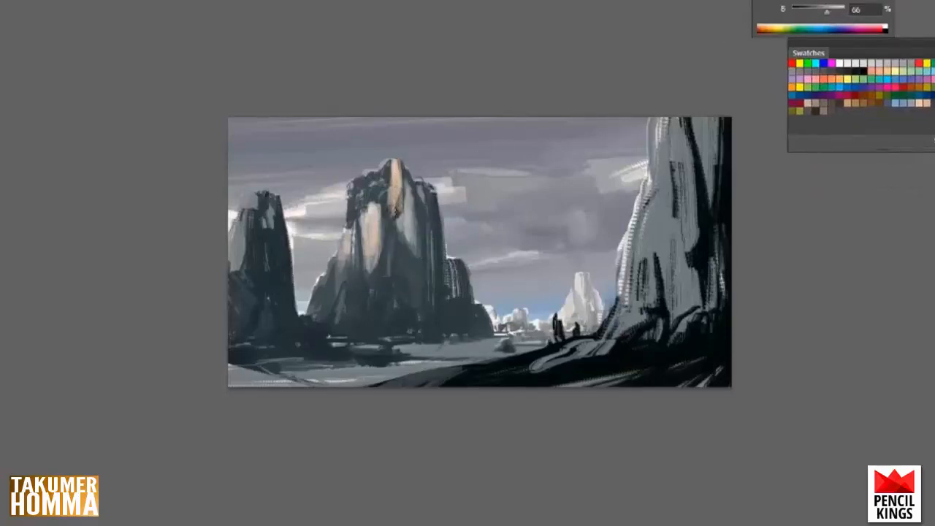
{"action": "left_click_drag", "start_coordinate": [825, 11], "coordinate": [820, 11]}
{"action": "left_click", "coordinate": [397, 176], "text": "alt"}
{"action": "left_click", "coordinate": [374, 235], "text": "alt"}
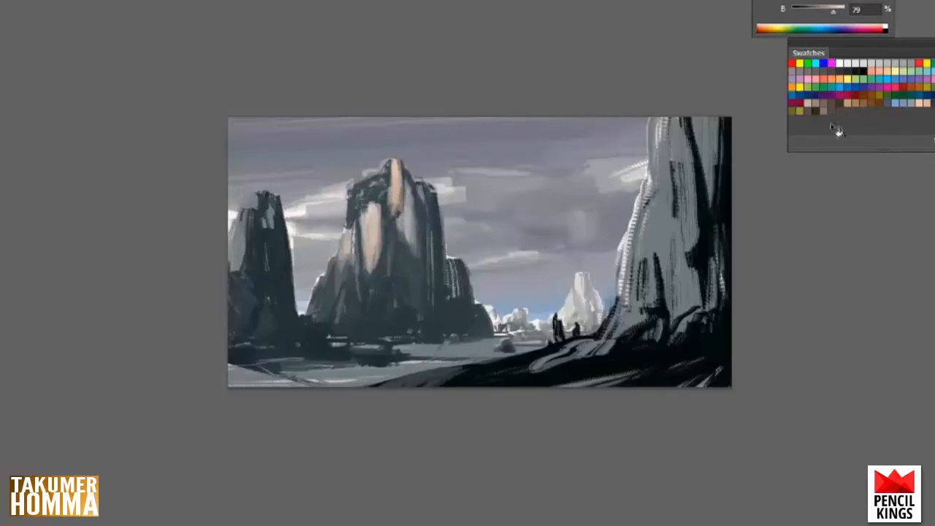
Step: Paint olive-green vegetation over the upper left shoulder of the central rock, using darker and lighter greens
{"action": "left_click", "coordinate": [797, 107]}
{"action": "mouse_move", "coordinate": [384, 181]}
{"action": "left_mouse_down"}
{"action": "mouse_move", "coordinate": [383, 199]}
{"action": "mouse_move", "coordinate": [362, 194]}
{"action": "left_mouse_up"}
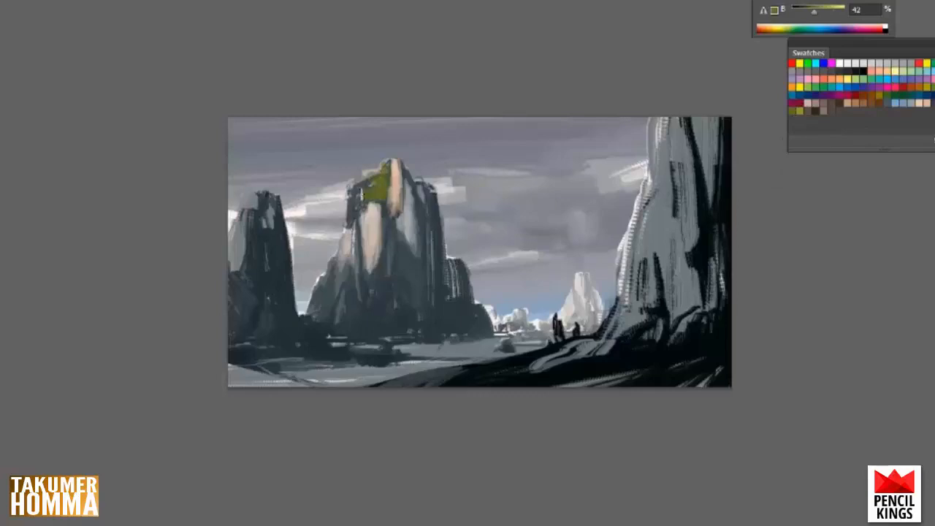
{"action": "left_click", "coordinate": [801, 109]}
{"action": "left_click_drag", "start_coordinate": [351, 179], "coordinate": [354, 217]}
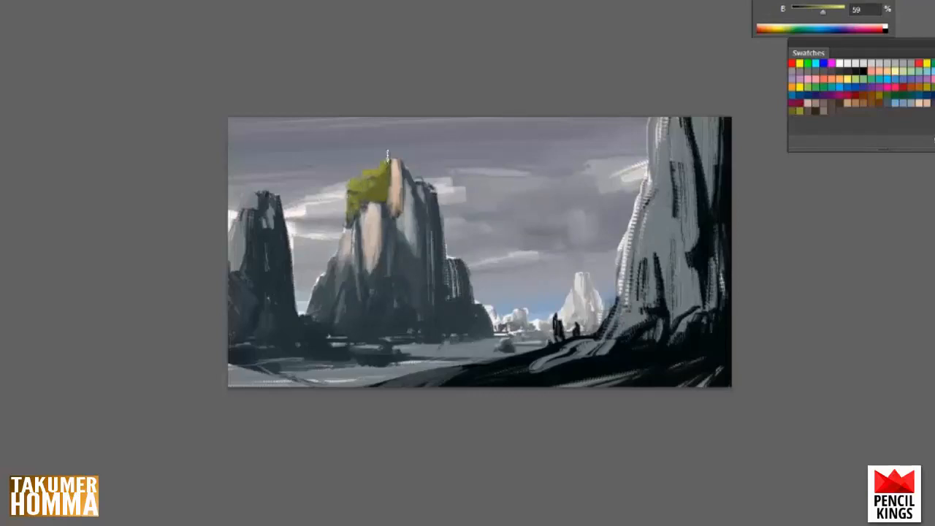
Step: Refine the olive-green vegetation on the central rock's shoulder with sampled darker and lighter greens beside the peach face
{"action": "left_click", "coordinate": [411, 171], "text": "alt"}
{"action": "left_click_drag", "start_coordinate": [379, 204], "coordinate": [382, 187]}
{"action": "left_click", "coordinate": [368, 194], "text": "alt"}
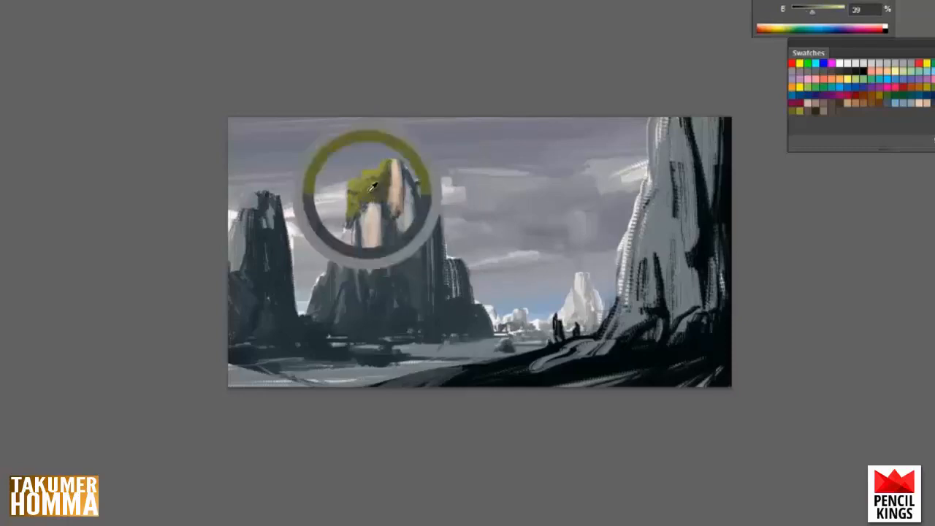
{"action": "left_click", "coordinate": [378, 166], "text": "alt"}
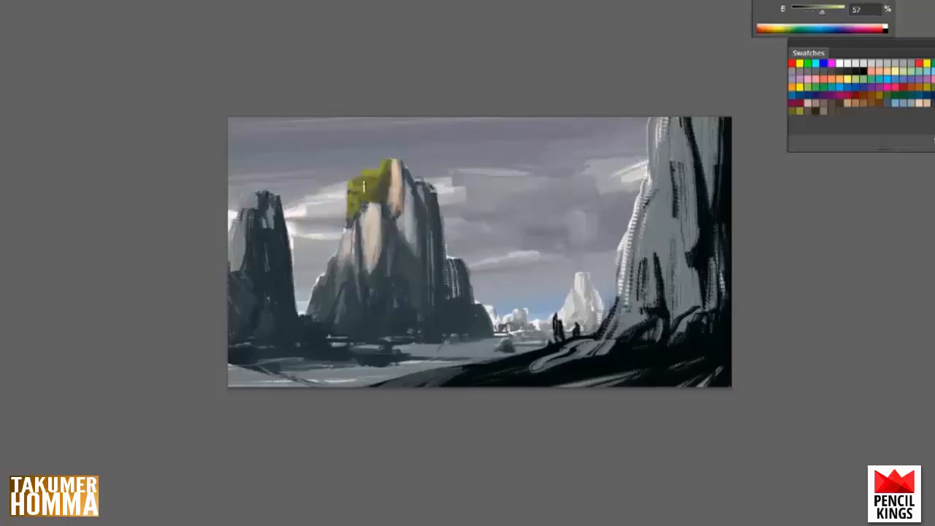
{"action": "left_click", "coordinate": [357, 190], "text": "alt"}
{"action": "left_click", "coordinate": [401, 169], "text": "alt"}
{"action": "left_click", "coordinate": [386, 218], "text": "alt"}
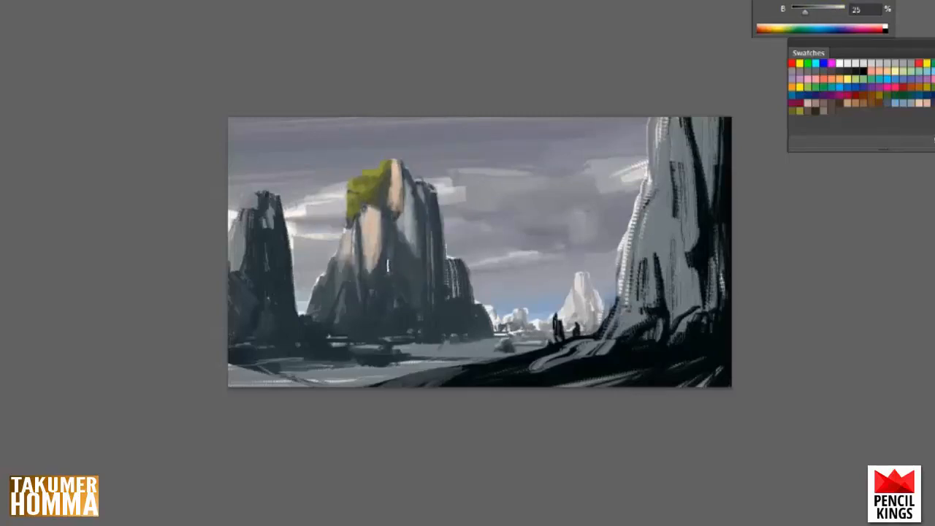
Step: Paint peach light down the central rock's face right of the peak, undo the last strokes and rework it as a narrow strip
{"action": "left_click", "coordinate": [407, 219], "text": "alt"}
{"action": "left_click_drag", "start_coordinate": [411, 187], "coordinate": [415, 264]}
{"action": "mouse_move", "coordinate": [400, 224]}
{"action": "left_mouse_down"}
{"action": "mouse_move", "coordinate": [408, 251]}
{"action": "mouse_move", "coordinate": [410, 184]}
{"action": "mouse_move", "coordinate": [408, 216]}
{"action": "left_mouse_up"}
{"action": "left_click", "coordinate": [410, 176], "text": "alt"}
{"action": "left_click_drag", "start_coordinate": [408, 185], "coordinate": [414, 209]}
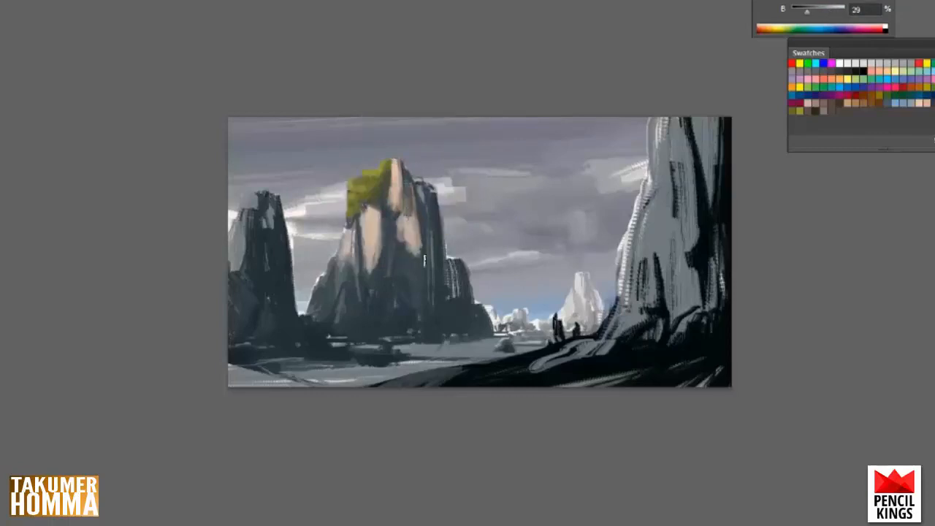
{"action": "key", "text": "ctrl+alt+z"}
{"action": "key", "text": "ctrl+alt+z"}
{"action": "key", "text": "ctrl+alt+z"}
{"action": "left_click_drag", "start_coordinate": [398, 238], "coordinate": [410, 253]}
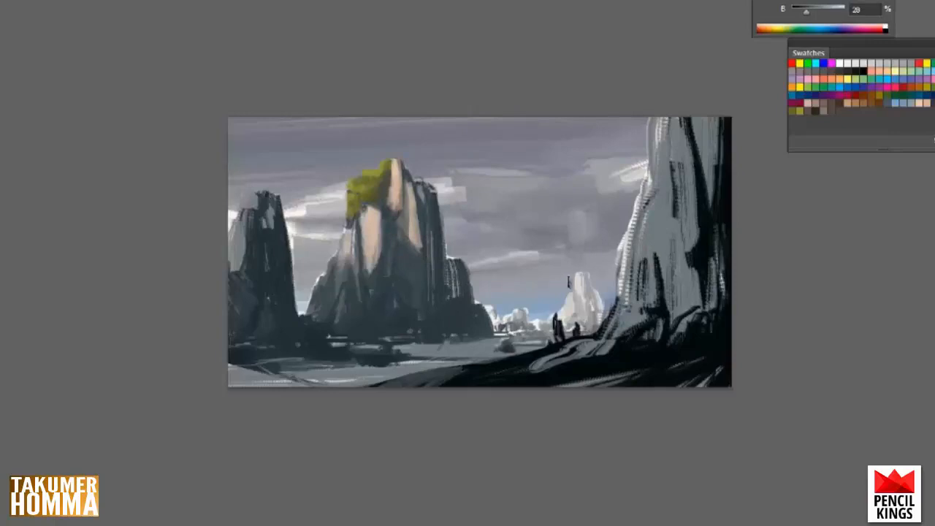
Step: Shade the distant white peak with sampled warm and grey tones and narrow its silhouette with the surrounding sky colour
{"action": "left_click", "coordinate": [397, 170], "text": "alt"}
{"action": "left_click", "coordinate": [571, 311], "text": "alt"}
{"action": "left_click", "coordinate": [602, 319], "text": "alt"}
{"action": "left_click", "coordinate": [576, 300], "text": "alt"}
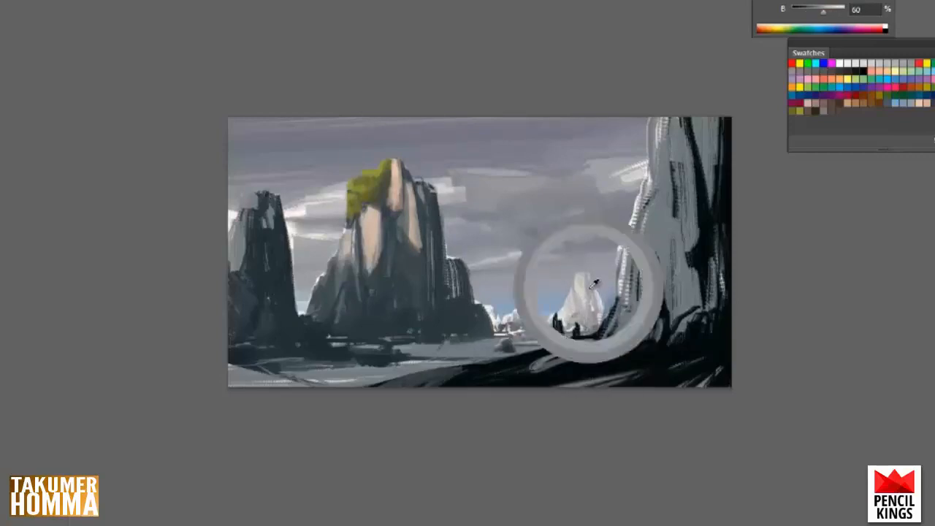
{"action": "left_click_drag", "start_coordinate": [597, 292], "coordinate": [605, 314]}
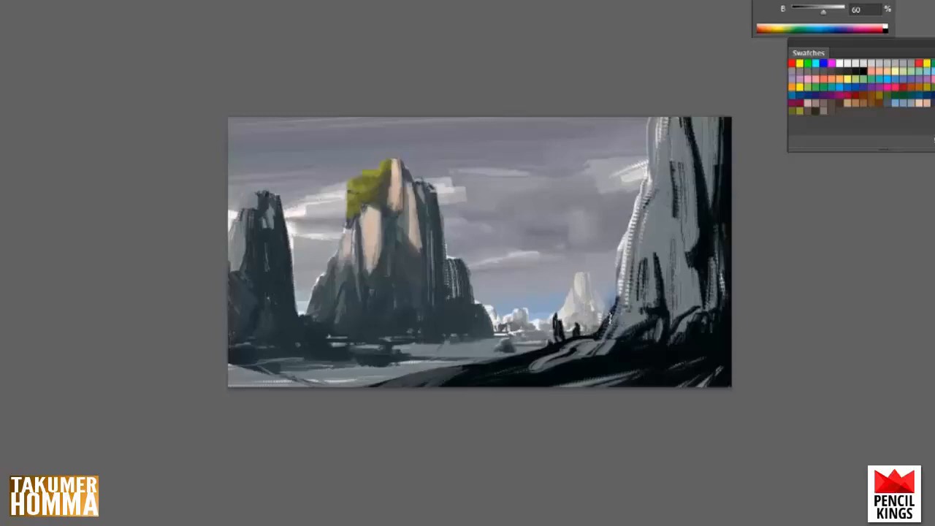
{"action": "left_click", "coordinate": [548, 319], "text": "alt"}
{"action": "left_click", "coordinate": [543, 226], "text": "alt"}
{"action": "mouse_move", "coordinate": [583, 272]}
{"action": "left_mouse_down"}
{"action": "mouse_move", "coordinate": [591, 303]}
{"action": "mouse_move", "coordinate": [602, 310]}
{"action": "mouse_move", "coordinate": [586, 294]}
{"action": "mouse_move", "coordinate": [598, 322]}
{"action": "mouse_move", "coordinate": [565, 315]}
{"action": "left_mouse_up"}
{"action": "left_click", "coordinate": [573, 301], "text": "alt"}
Step: Cover the black foreground slope with broad strokes of dark warm grey, extending them to its lower left end
{"action": "right_click", "coordinate": [614, 229]}
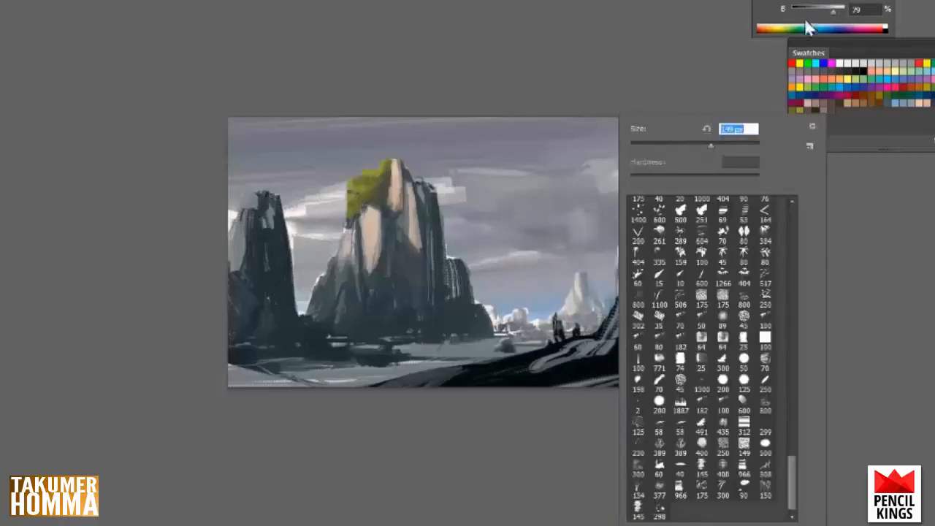
{"action": "left_click", "coordinate": [685, 66]}
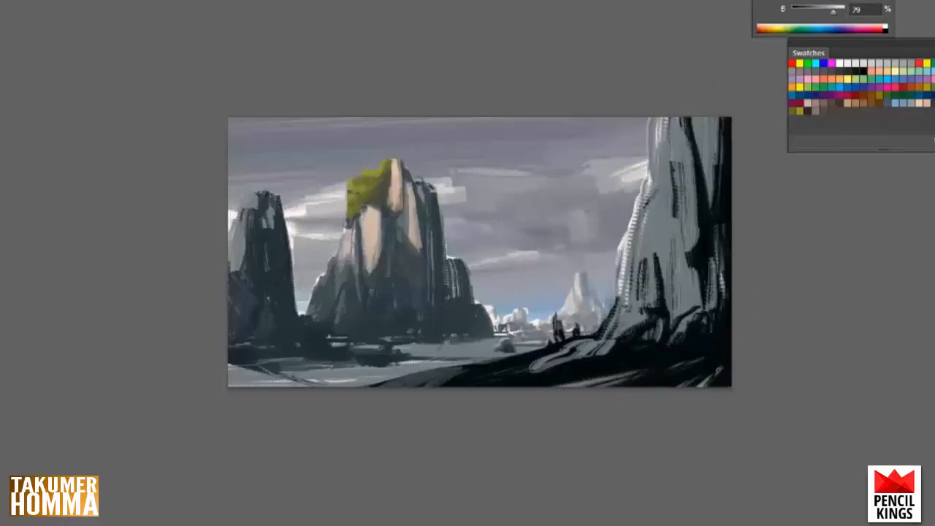
{"action": "mouse_move", "coordinate": [767, 334]}
{"action": "left_mouse_down"}
{"action": "mouse_move", "coordinate": [578, 406]}
{"action": "mouse_move", "coordinate": [763, 352]}
{"action": "mouse_move", "coordinate": [712, 347]}
{"action": "mouse_move", "coordinate": [761, 330]}
{"action": "mouse_move", "coordinate": [518, 395]}
{"action": "mouse_move", "coordinate": [441, 399]}
{"action": "mouse_move", "coordinate": [775, 331]}
{"action": "left_mouse_up"}
{"action": "left_click", "coordinate": [717, 348], "text": "alt"}
{"action": "left_click", "coordinate": [633, 358], "text": "alt"}
{"action": "mouse_move", "coordinate": [499, 387]}
{"action": "left_mouse_down"}
{"action": "mouse_move", "coordinate": [808, 337]}
{"action": "mouse_move", "coordinate": [668, 422]}
{"action": "mouse_move", "coordinate": [512, 437]}
{"action": "mouse_move", "coordinate": [731, 343]}
{"action": "left_mouse_up"}
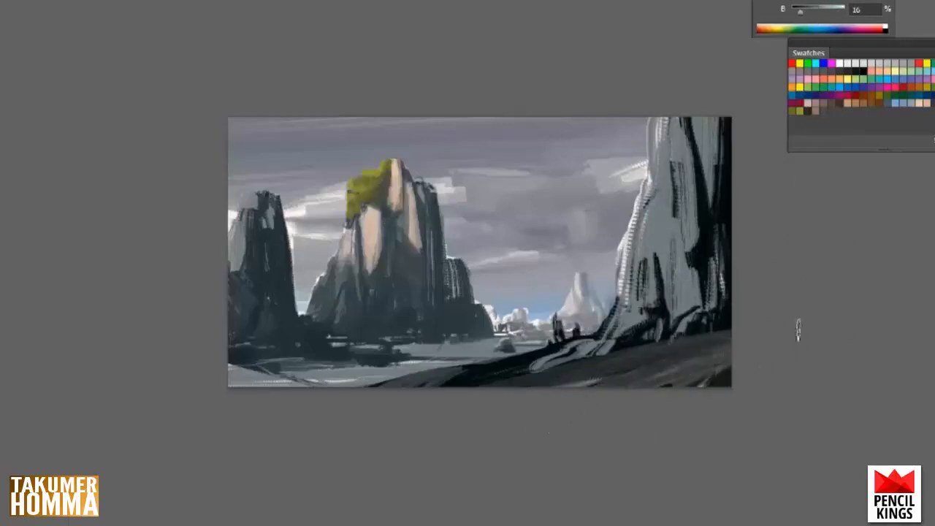
{"action": "left_click", "coordinate": [663, 363], "text": "alt"}
{"action": "left_click_drag", "start_coordinate": [751, 366], "coordinate": [697, 396]}
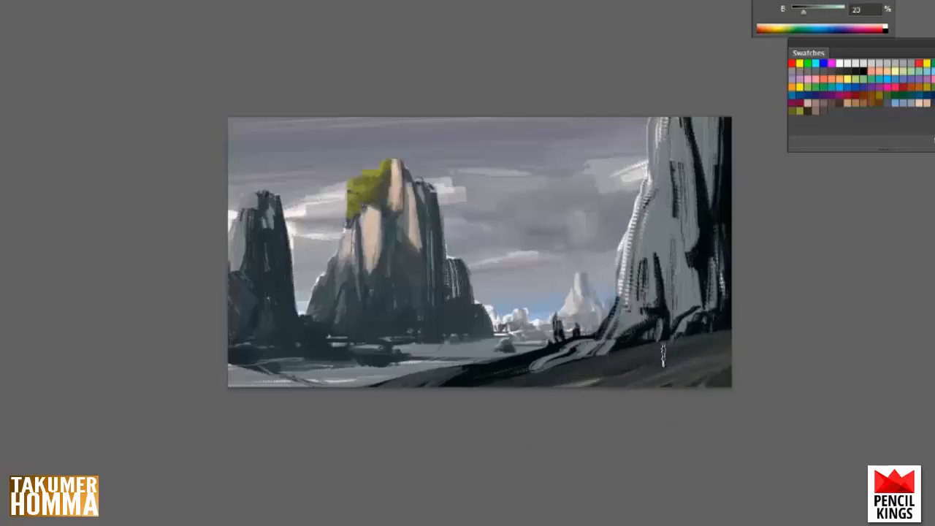
{"action": "left_click_drag", "start_coordinate": [529, 373], "coordinate": [434, 387]}
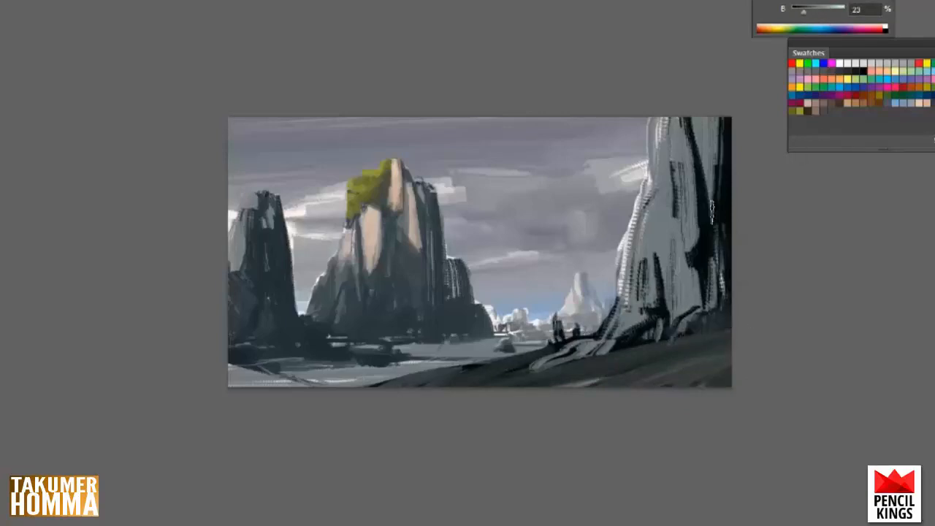
Step: Soften the right cliff's black shadows with dark grey and tint its large lit face and base with muted reddish brown
{"action": "mouse_move", "coordinate": [713, 214]}
{"action": "left_mouse_down"}
{"action": "mouse_move", "coordinate": [690, 257]}
{"action": "mouse_move", "coordinate": [679, 149]}
{"action": "left_mouse_up"}
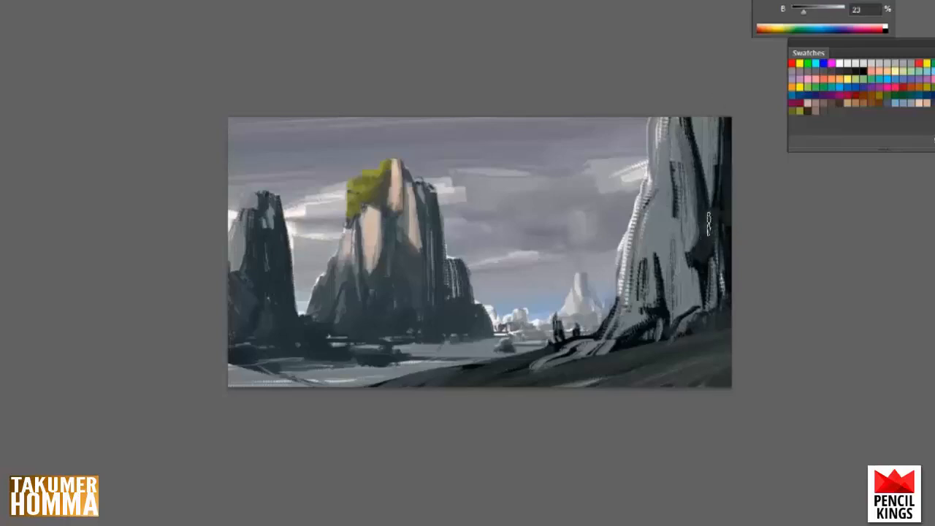
{"action": "right_click", "coordinate": [718, 186]}
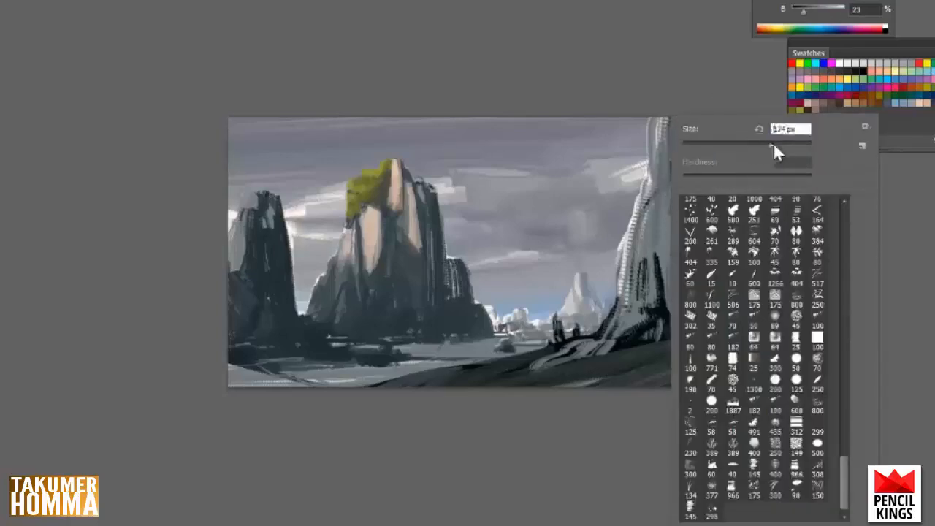
{"action": "left_click", "coordinate": [816, 110]}
{"action": "left_click", "coordinate": [816, 110]}
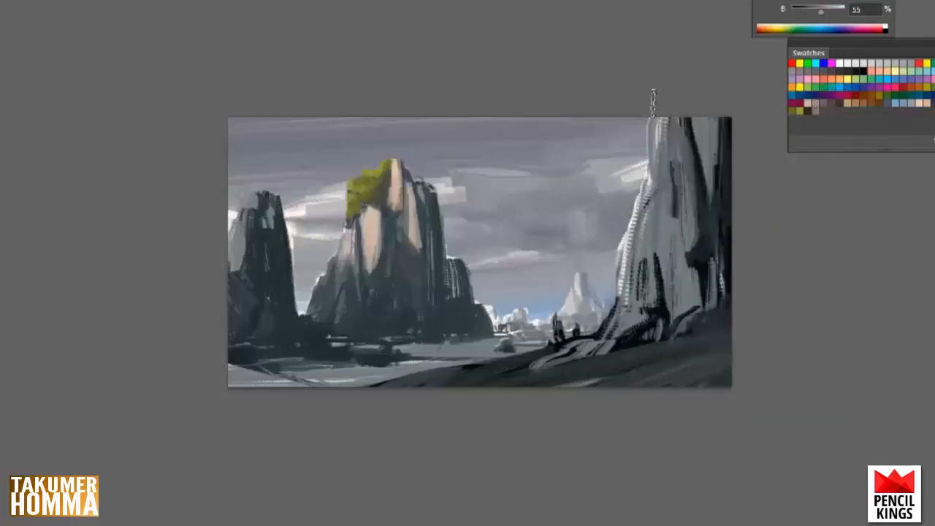
{"action": "mouse_move", "coordinate": [659, 136]}
{"action": "left_mouse_down"}
{"action": "mouse_move", "coordinate": [666, 188]}
{"action": "mouse_move", "coordinate": [689, 220]}
{"action": "mouse_move", "coordinate": [620, 303]}
{"action": "mouse_move", "coordinate": [653, 259]}
{"action": "mouse_move", "coordinate": [685, 278]}
{"action": "mouse_move", "coordinate": [698, 301]}
{"action": "mouse_move", "coordinate": [514, 376]}
{"action": "mouse_move", "coordinate": [658, 320]}
{"action": "mouse_move", "coordinate": [618, 355]}
{"action": "mouse_move", "coordinate": [644, 351]}
{"action": "left_mouse_up"}
{"action": "left_click", "coordinate": [636, 336], "text": "alt"}
{"action": "left_click", "coordinate": [709, 246], "text": "alt"}
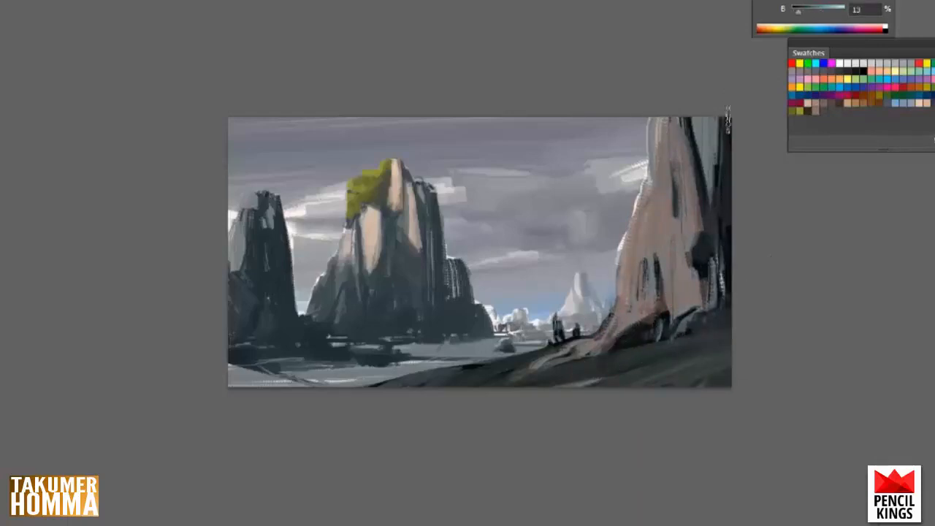
Step: Rework the upper right part of the right cliff with sampled brown and dark grey tones
{"action": "left_click_drag", "start_coordinate": [714, 132], "coordinate": [705, 206]}
{"action": "left_click", "coordinate": [666, 156], "text": "alt"}
{"action": "mouse_move", "coordinate": [701, 156]}
{"action": "left_mouse_down"}
{"action": "mouse_move", "coordinate": [711, 212]}
{"action": "mouse_move", "coordinate": [695, 146]}
{"action": "mouse_move", "coordinate": [703, 179]}
{"action": "left_mouse_up"}
{"action": "left_click", "coordinate": [718, 232], "text": "alt"}
{"action": "left_click_drag", "start_coordinate": [719, 99], "coordinate": [714, 144]}
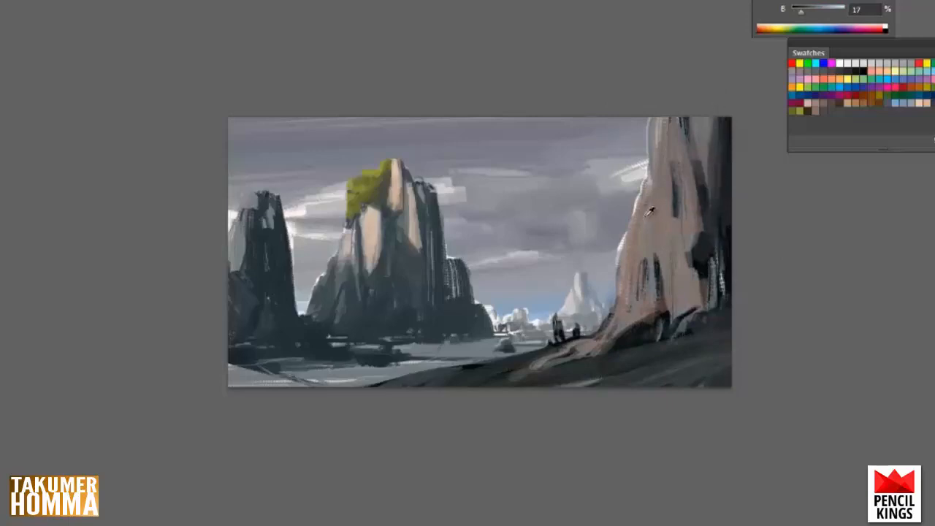
Step: Paint over the white highlights along the right cliff's left edge with sampled muted tones
{"action": "left_click", "coordinate": [653, 190], "text": "alt"}
{"action": "left_click_drag", "start_coordinate": [626, 251], "coordinate": [629, 238]}
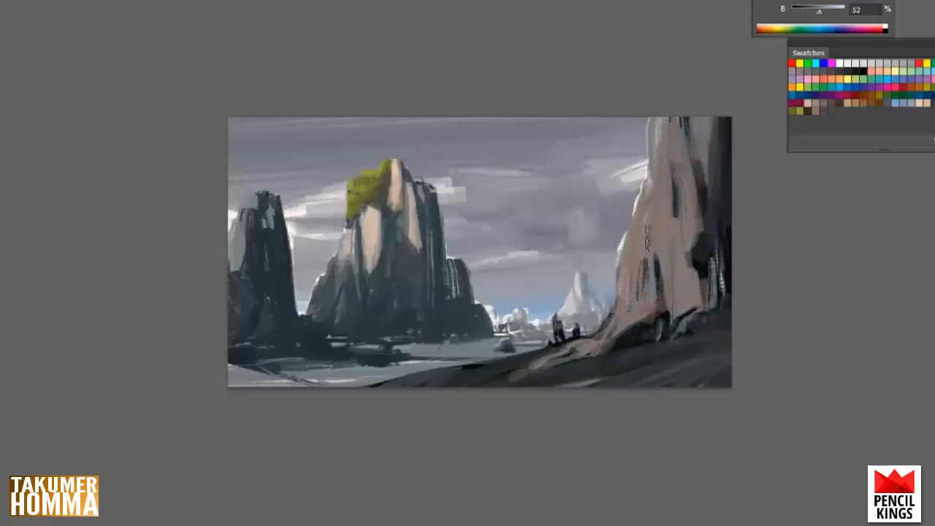
{"action": "left_click", "coordinate": [606, 253], "text": "alt"}
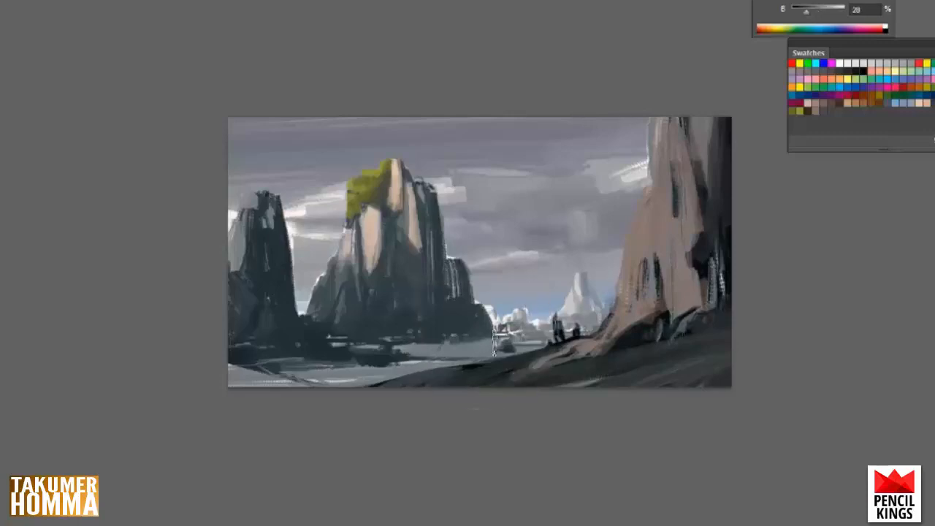
Step: Paint olive-green grass across the plain between the central rock and the foreground slope with a 75 px brush
{"action": "right_click", "coordinate": [598, 253]}
{"action": "left_click", "coordinate": [679, 145]}
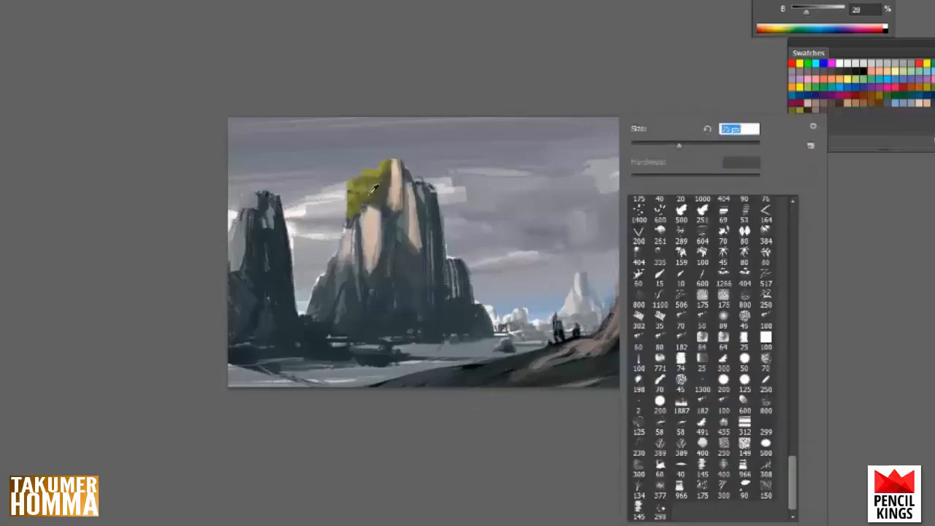
{"action": "left_click", "coordinate": [372, 190], "text": "alt"}
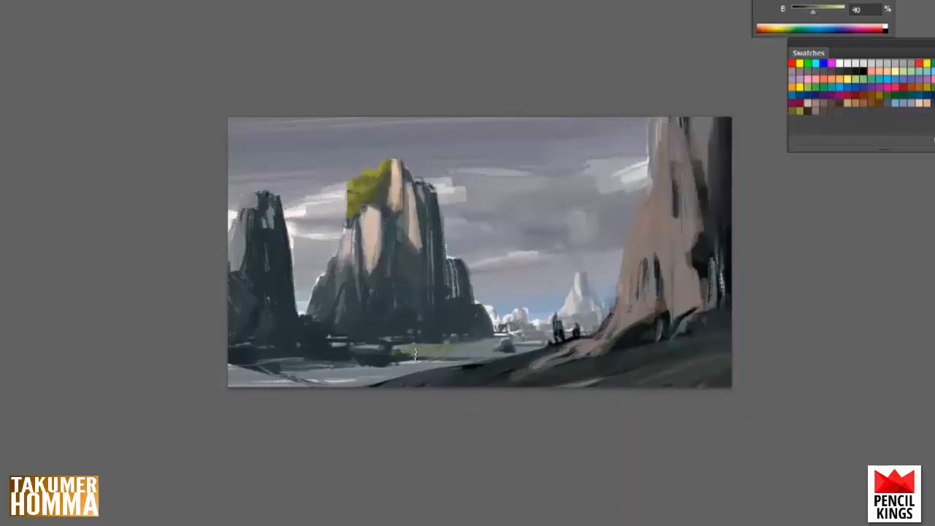
{"action": "left_click_drag", "start_coordinate": [415, 355], "coordinate": [458, 360]}
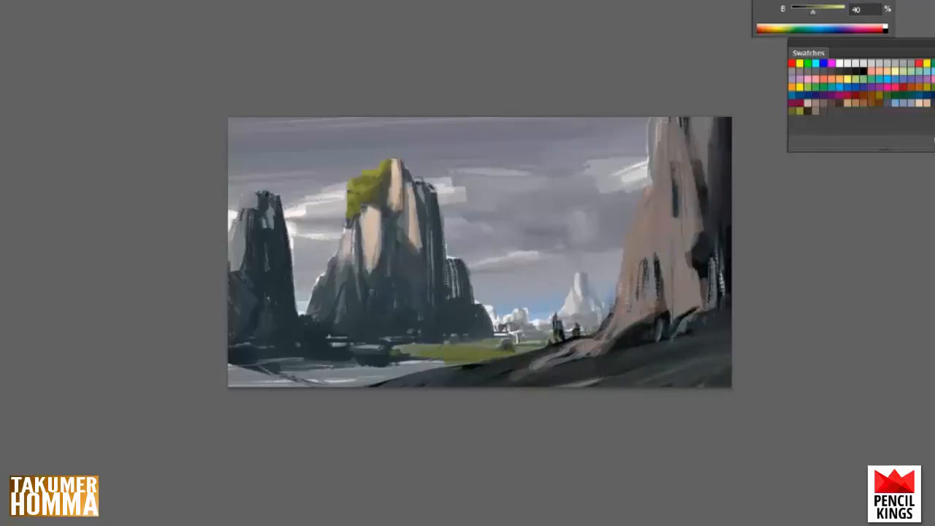
{"action": "left_click", "coordinate": [475, 332], "text": "alt"}
{"action": "mouse_move", "coordinate": [497, 339]}
{"action": "left_mouse_down"}
{"action": "mouse_move", "coordinate": [376, 354]}
{"action": "mouse_move", "coordinate": [365, 346]}
{"action": "mouse_move", "coordinate": [430, 347]}
{"action": "left_mouse_up"}
{"action": "left_click", "coordinate": [464, 353], "text": "alt"}
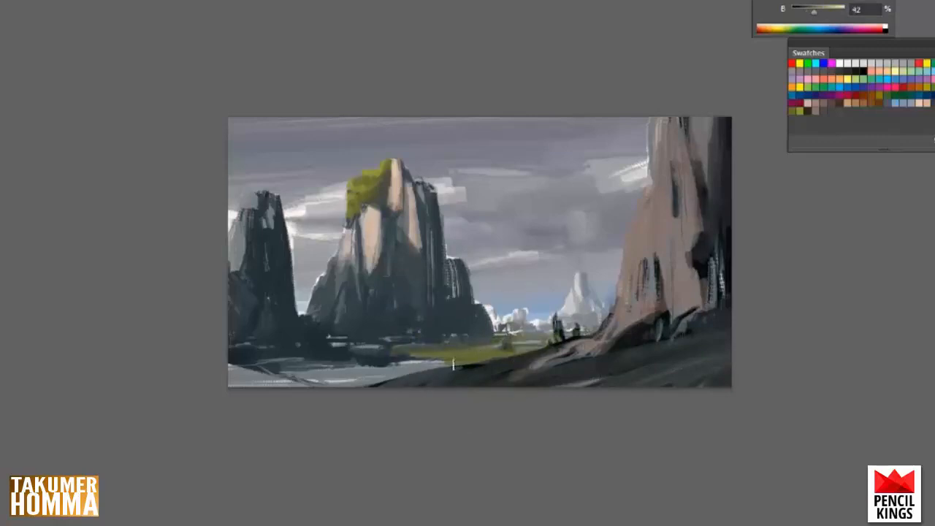
Step: Add brighter green patches of grass along the ground at the foot of the central rock
{"action": "left_click", "coordinate": [369, 176], "text": "alt"}
{"action": "right_click", "coordinate": [539, 145]}
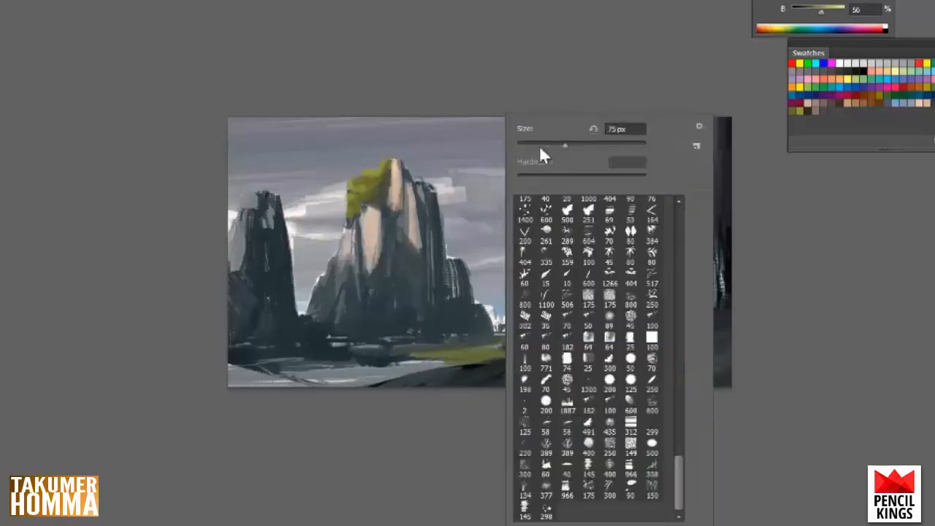
{"action": "left_click", "coordinate": [337, 341]}
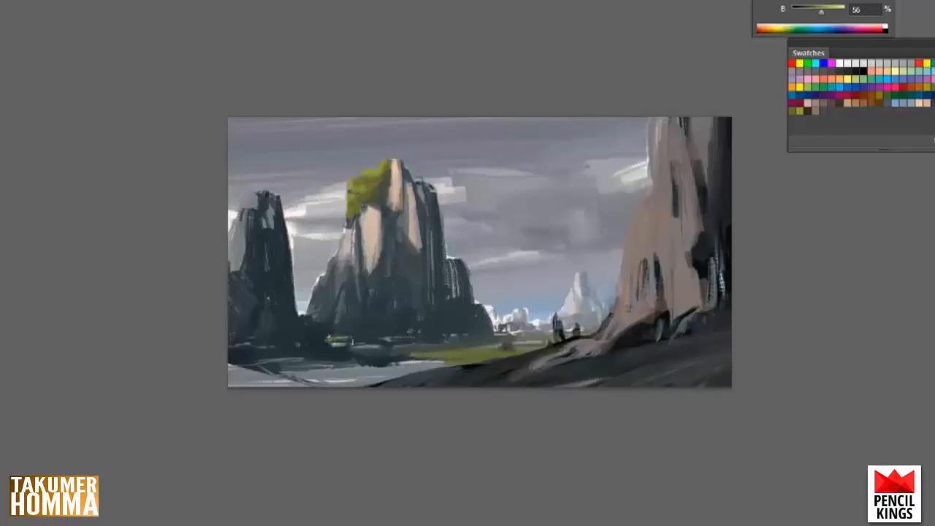
{"action": "left_click_drag", "start_coordinate": [428, 352], "coordinate": [375, 349]}
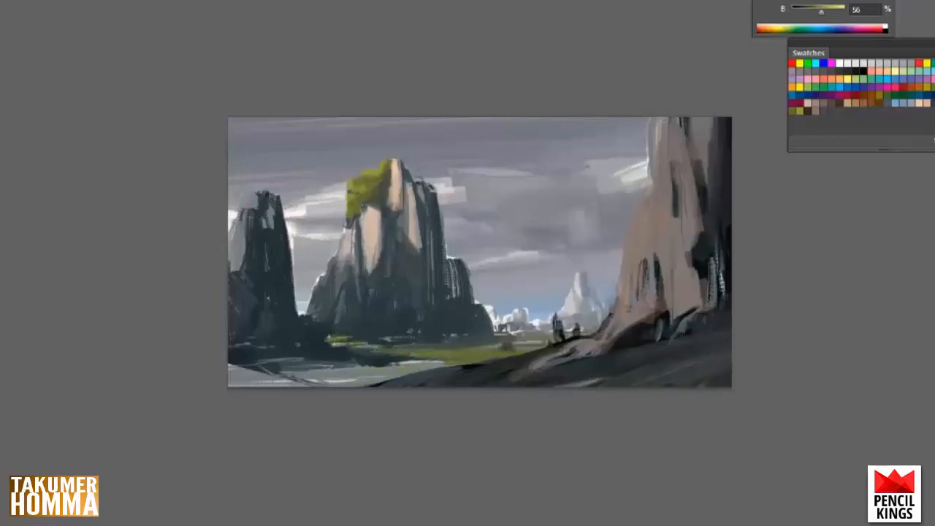
Step: Extend the green grass over the pale plain to the left edge of the canvas and along the foreground slope's edge
{"action": "right_click", "coordinate": [550, 176]}
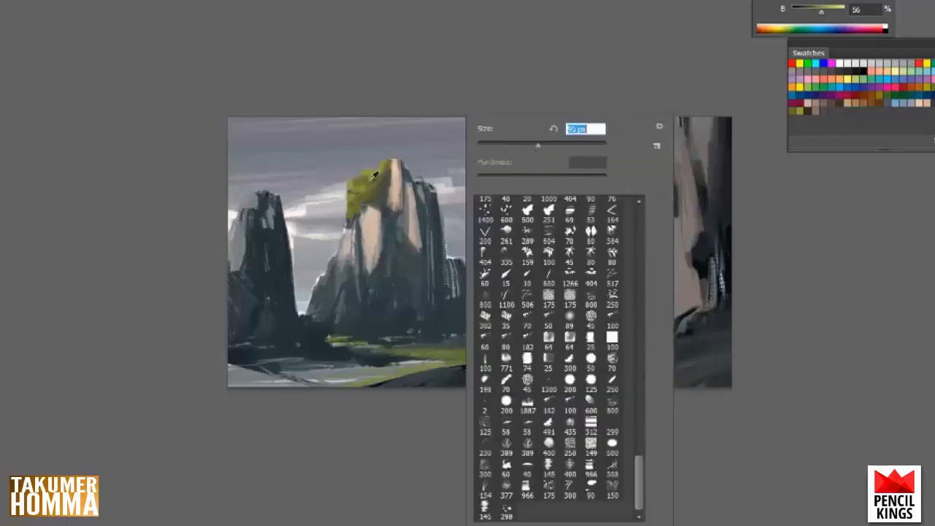
{"action": "left_click", "coordinate": [369, 179], "text": "alt"}
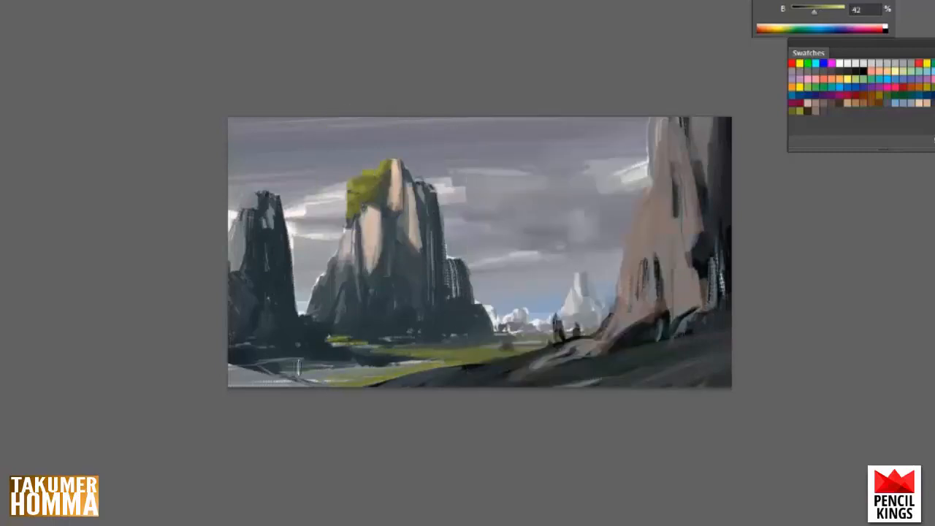
{"action": "left_click_drag", "start_coordinate": [384, 369], "coordinate": [213, 376]}
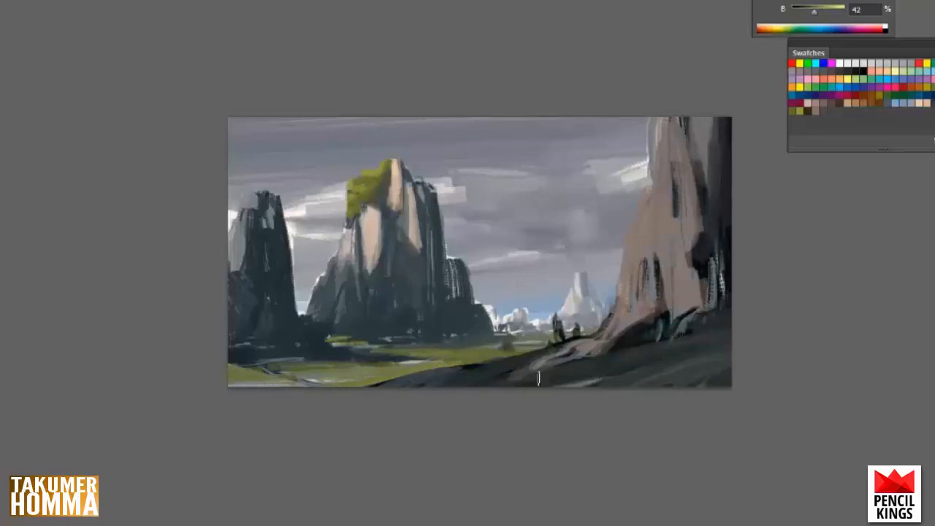
{"action": "mouse_move", "coordinate": [486, 365]}
{"action": "left_mouse_down"}
{"action": "mouse_move", "coordinate": [447, 365]}
{"action": "mouse_move", "coordinate": [447, 375]}
{"action": "left_mouse_up"}
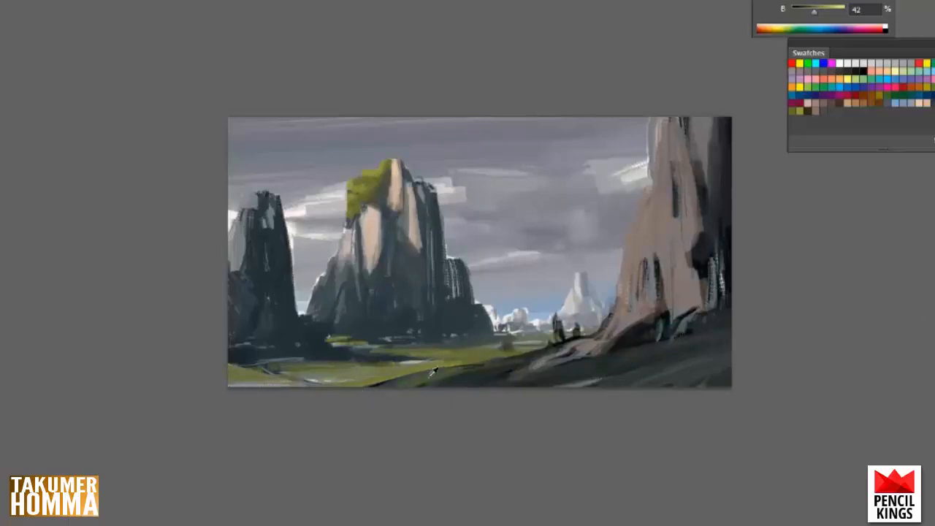
Step: Blend the foreground slope's left end into the grass with sampled dark olive tones, working up towards the right cliff's base
{"action": "left_click", "coordinate": [434, 372], "text": "alt"}
{"action": "left_click_drag", "start_coordinate": [370, 386], "coordinate": [402, 378]}
{"action": "left_click_drag", "start_coordinate": [516, 360], "coordinate": [536, 353]}
{"action": "left_click", "coordinate": [561, 344], "text": "alt"}
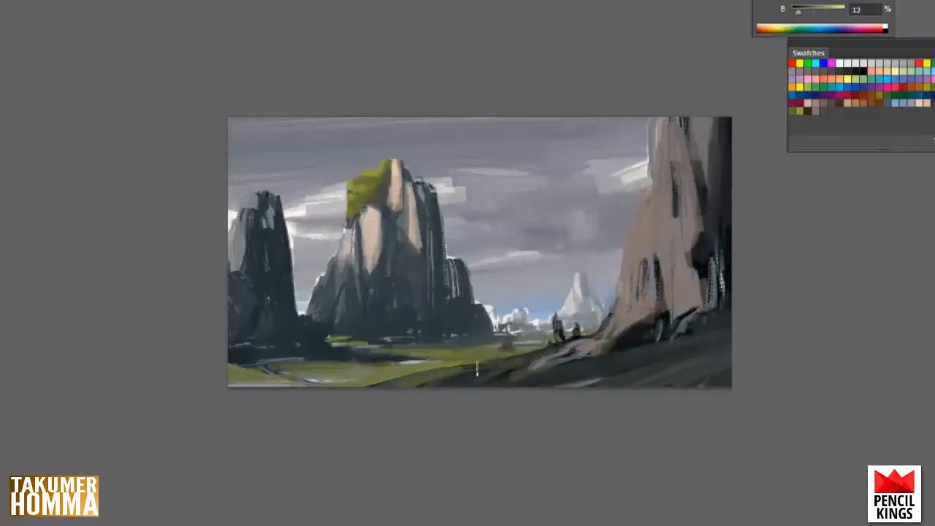
{"action": "mouse_move", "coordinate": [478, 369]}
{"action": "left_mouse_down"}
{"action": "mouse_move", "coordinate": [431, 395]}
{"action": "mouse_move", "coordinate": [465, 376]}
{"action": "mouse_move", "coordinate": [345, 404]}
{"action": "left_mouse_up"}
{"action": "left_click", "coordinate": [461, 382], "text": "alt"}
{"action": "left_click", "coordinate": [433, 370], "text": "alt"}
{"action": "left_click", "coordinate": [473, 369], "text": "alt"}
{"action": "left_click_drag", "start_coordinate": [483, 388], "coordinate": [607, 353]}
{"action": "left_click", "coordinate": [633, 347], "text": "alt"}
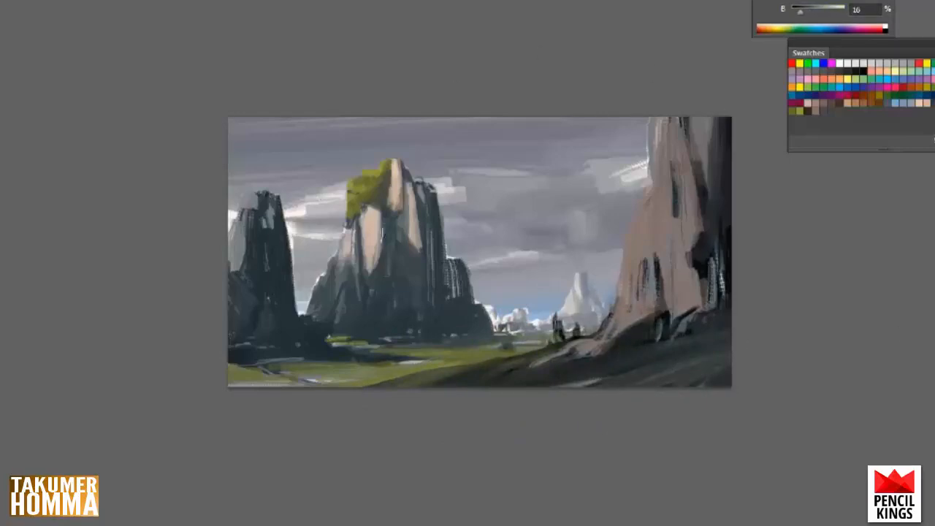
Step: Paint peach light on the left rock's upper faces with colour sampled from the central rock, and rework its shadows with a 74 px brush
{"action": "left_click", "coordinate": [373, 218], "text": "alt"}
{"action": "mouse_move", "coordinate": [255, 193]}
{"action": "left_mouse_down"}
{"action": "mouse_move", "coordinate": [239, 263]}
{"action": "mouse_move", "coordinate": [243, 221]}
{"action": "mouse_move", "coordinate": [263, 228]}
{"action": "mouse_move", "coordinate": [262, 246]}
{"action": "left_mouse_up"}
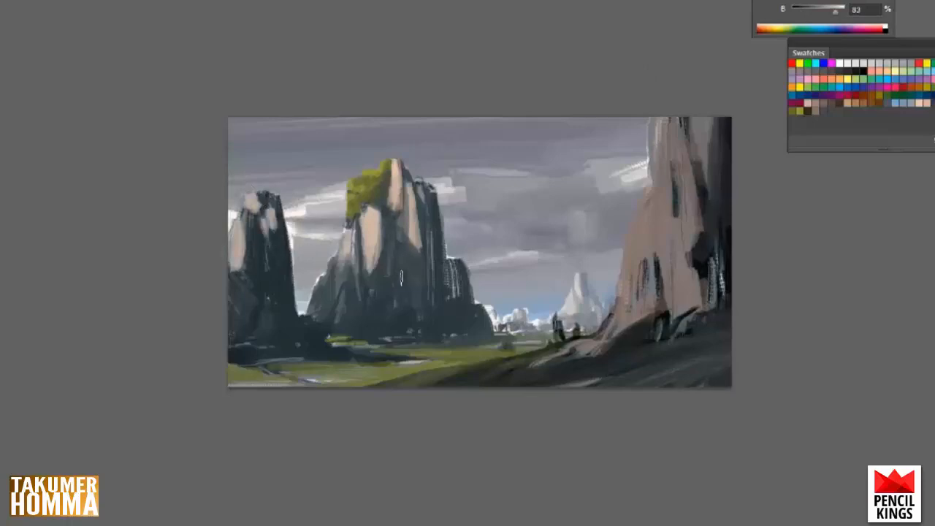
{"action": "left_click", "coordinate": [275, 238], "text": "alt"}
{"action": "right_click", "coordinate": [459, 238]}
{"action": "left_click", "coordinate": [515, 146]}
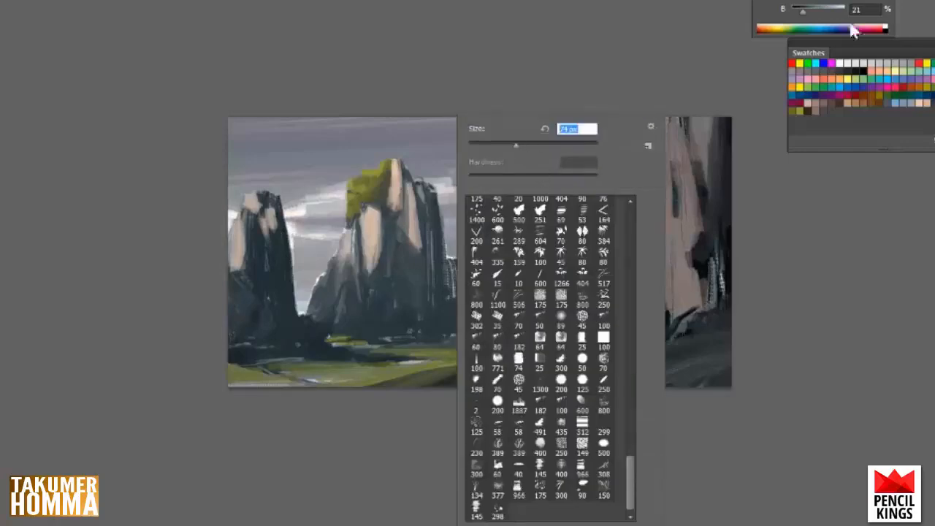
{"action": "left_click", "coordinate": [827, 107]}
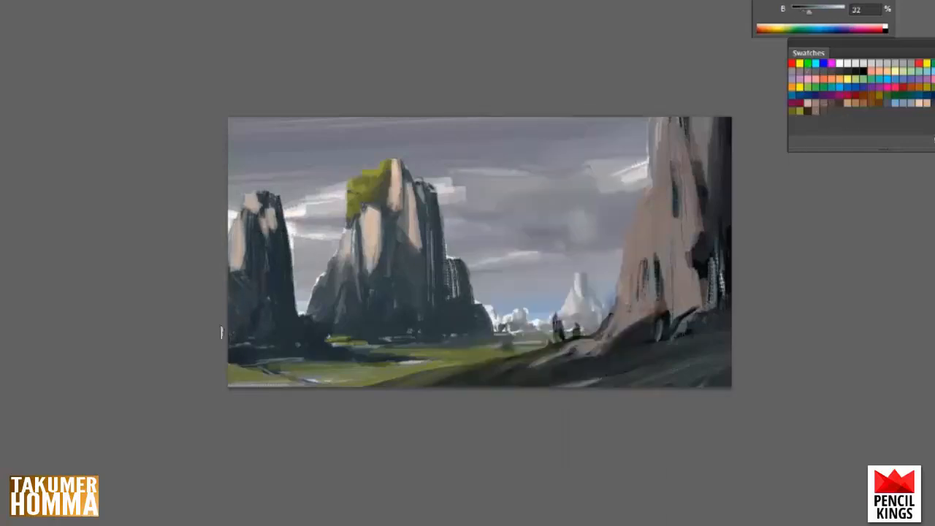
Step: Blend sampled grass green into the dark foot of the left rock, enlarging the brush for broader strokes
{"action": "left_click", "coordinate": [315, 365], "text": "alt"}
{"action": "left_click_drag", "start_coordinate": [269, 349], "coordinate": [326, 344]}
{"action": "right_click", "coordinate": [366, 321]}
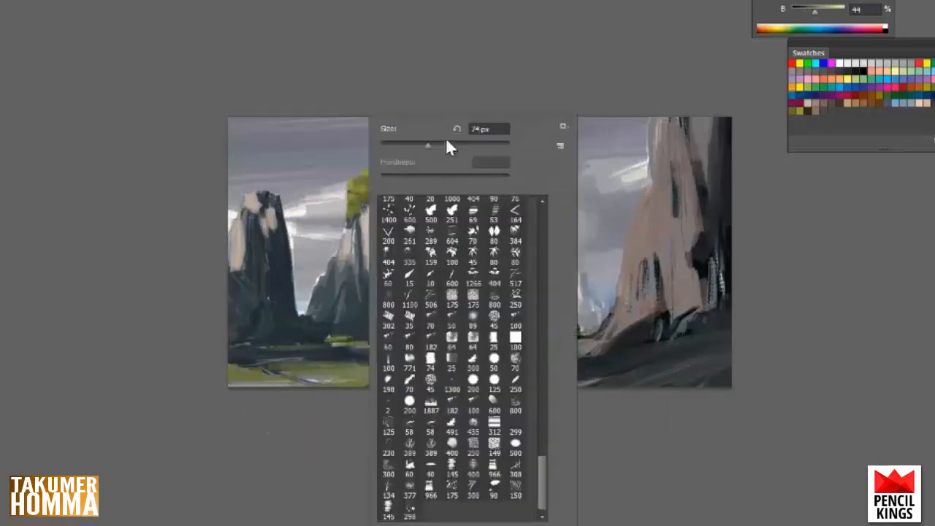
{"action": "left_click", "coordinate": [455, 144]}
{"action": "left_click", "coordinate": [271, 284]}
{"action": "left_click", "coordinate": [291, 292], "text": "alt"}
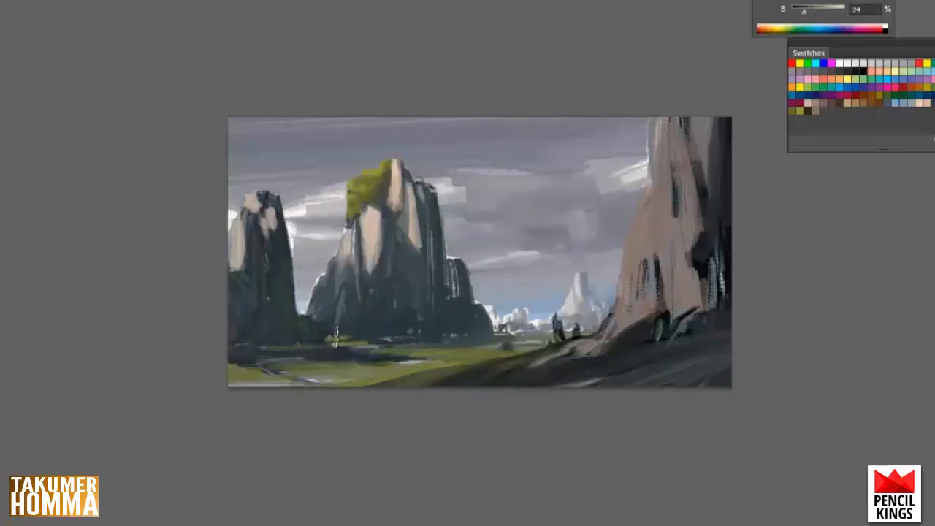
Step: Carry dark olive tones from the left rock's base across the gap to the foot of the central rock
{"action": "left_click", "coordinate": [278, 247], "text": "alt"}
{"action": "right_click", "coordinate": [471, 177]}
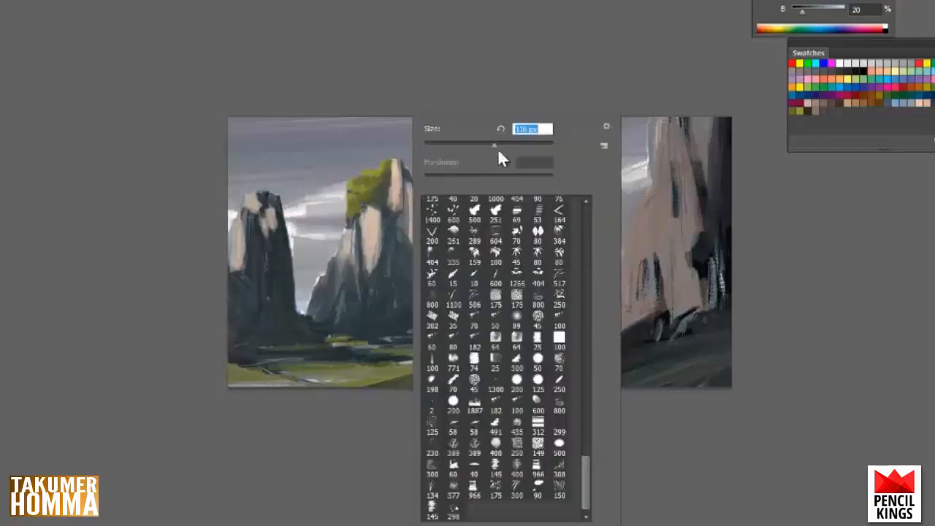
{"action": "left_click", "coordinate": [355, 332], "text": "alt"}
{"action": "left_click_drag", "start_coordinate": [342, 320], "coordinate": [362, 327]}
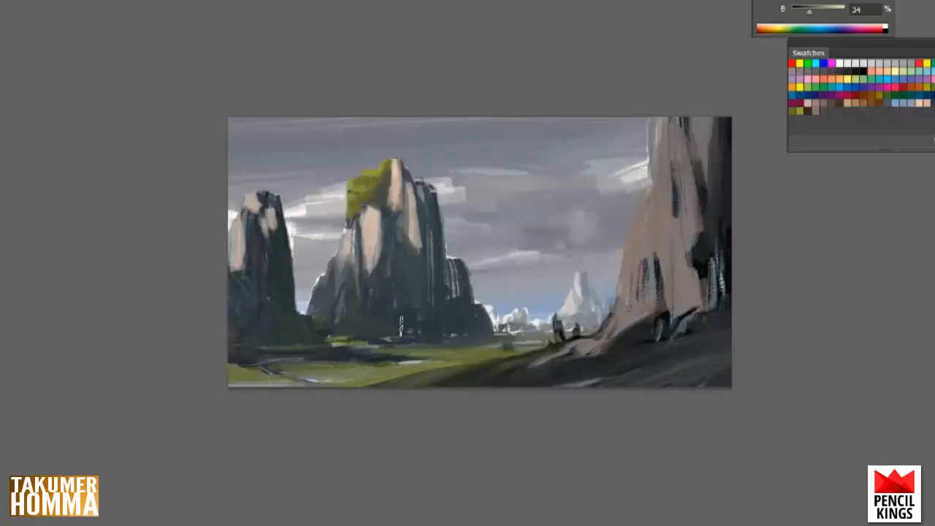
{"action": "left_click", "coordinate": [401, 315], "text": "alt"}
{"action": "left_click", "coordinate": [480, 335], "text": "alt"}
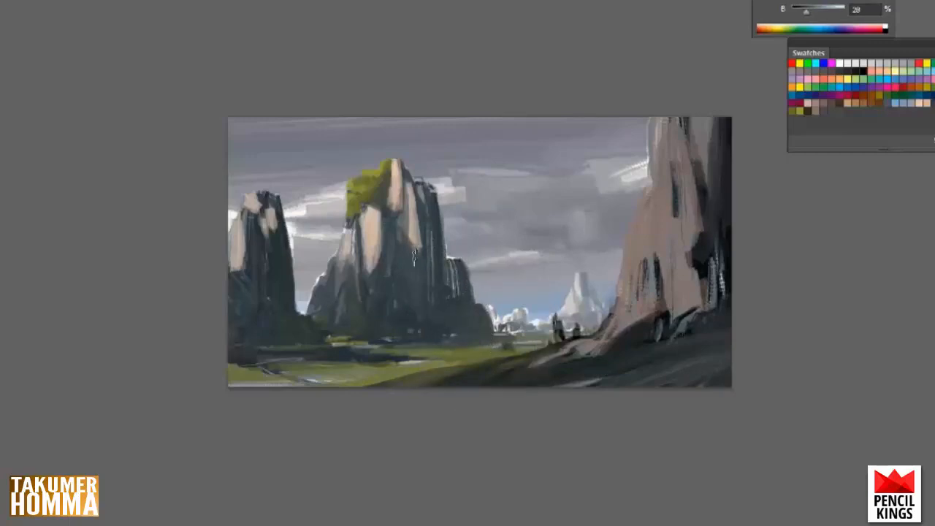
Step: Paint sampled dark rock tones over the pale streaks on the central rock's right side and lower shoulder
{"action": "right_click", "coordinate": [440, 171]}
{"action": "left_click", "coordinate": [489, 145]}
{"action": "left_click", "coordinate": [399, 204]}
{"action": "left_click", "coordinate": [399, 204], "text": "alt"}
{"action": "left_click", "coordinate": [472, 290], "text": "alt"}
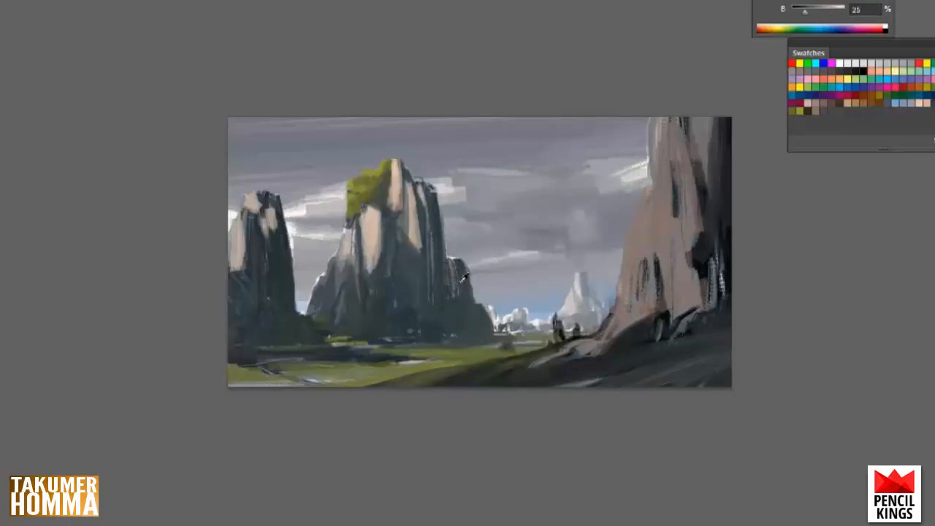
{"action": "left_click_drag", "start_coordinate": [463, 276], "coordinate": [460, 305]}
Step: Paint dark olive over the upper shadowed side of the right cliff
{"action": "left_click", "coordinate": [808, 111]}
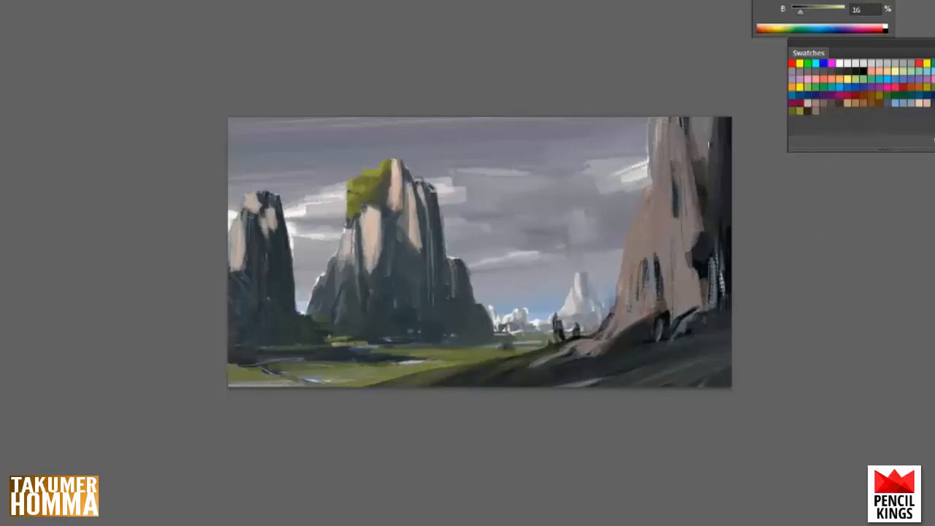
{"action": "right_click", "coordinate": [703, 117]}
{"action": "left_click", "coordinate": [703, 121]}
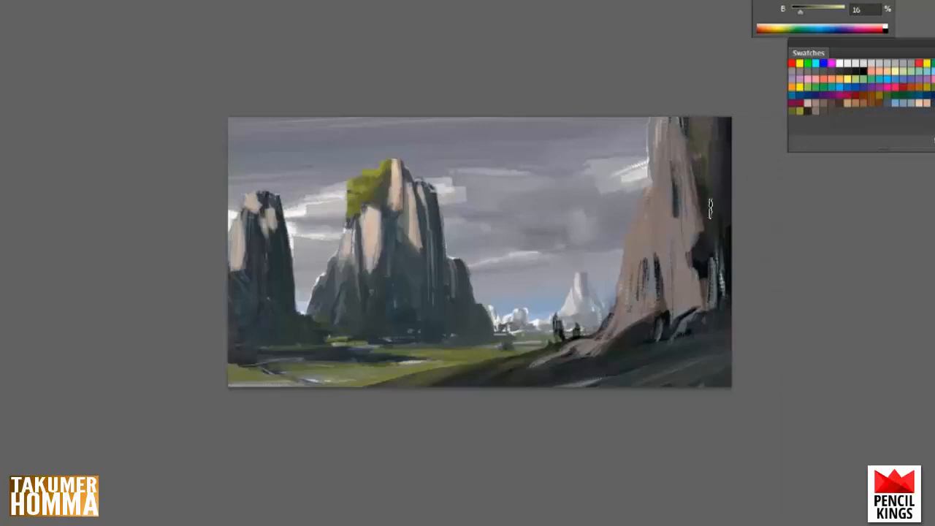
Step: Glaze muted olive-brown strokes down the right cliff's lit face with a 226 px brush
{"action": "right_click", "coordinate": [680, 181]}
{"action": "left_click_drag", "start_coordinate": [771, 146], "coordinate": [794, 147]}
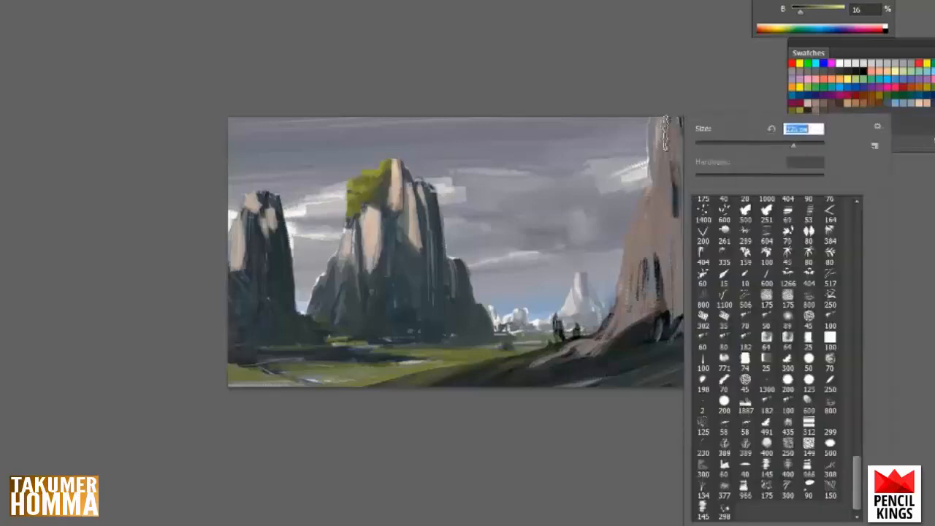
{"action": "left_click", "coordinate": [665, 139]}
{"action": "left_click_drag", "start_coordinate": [661, 126], "coordinate": [664, 241]}
{"action": "left_click", "coordinate": [665, 179], "text": "alt"}
{"action": "mouse_move", "coordinate": [670, 167]}
{"action": "left_mouse_down"}
{"action": "mouse_move", "coordinate": [658, 104]}
{"action": "mouse_move", "coordinate": [695, 219]}
{"action": "mouse_move", "coordinate": [686, 249]}
{"action": "left_mouse_up"}
{"action": "left_click_drag", "start_coordinate": [651, 199], "coordinate": [633, 250]}
Step: Even out the right cliff's face with sampled warm brown, covering the dark cracks in its lower part
{"action": "left_click", "coordinate": [689, 298], "text": "alt"}
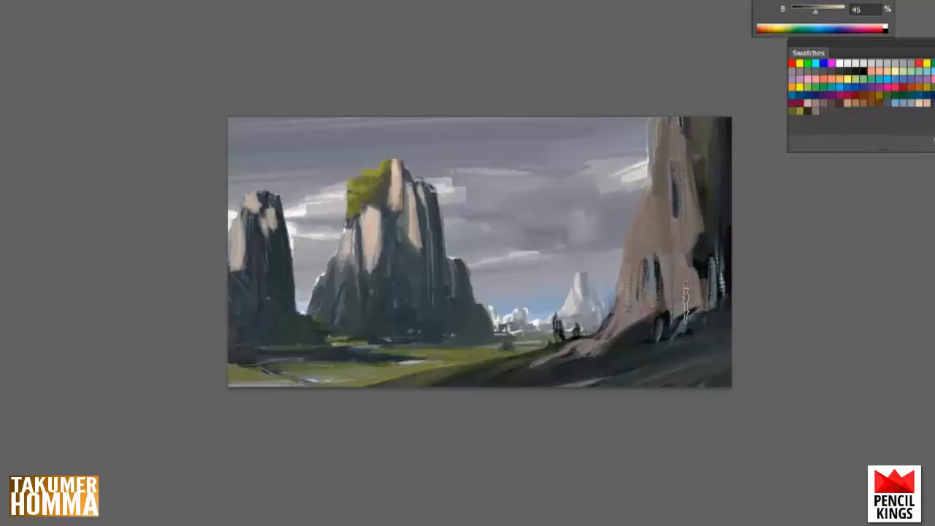
{"action": "left_click_drag", "start_coordinate": [686, 304], "coordinate": [687, 287]}
{"action": "left_click_drag", "start_coordinate": [644, 213], "coordinate": [643, 201]}
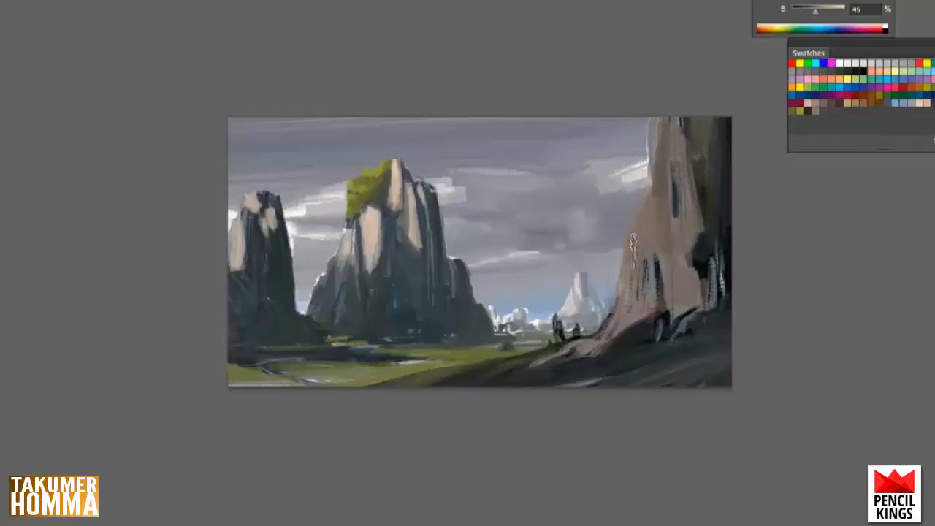
{"action": "left_click", "coordinate": [650, 196], "text": "alt"}
{"action": "left_click_drag", "start_coordinate": [658, 131], "coordinate": [655, 162]}
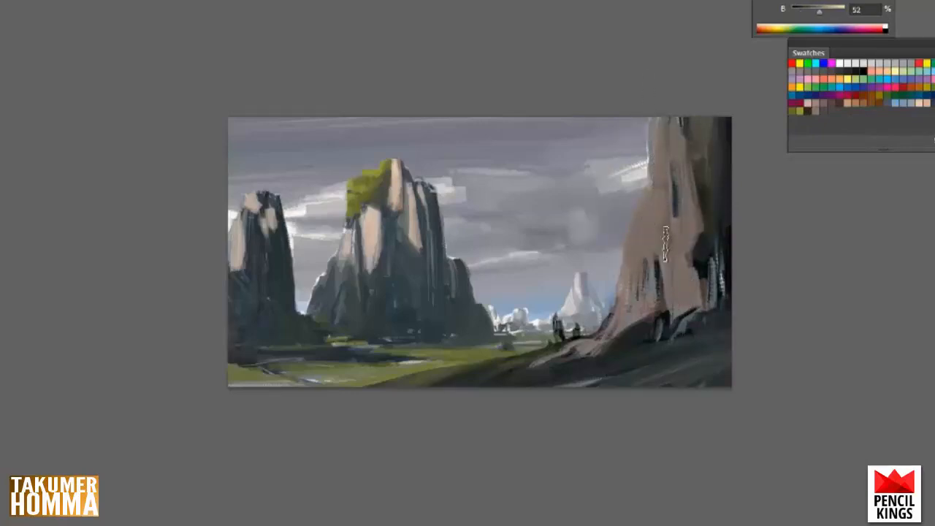
{"action": "left_click", "coordinate": [659, 182], "text": "alt"}
{"action": "mouse_move", "coordinate": [627, 276]}
{"action": "left_mouse_down"}
{"action": "mouse_move", "coordinate": [652, 305]}
{"action": "mouse_move", "coordinate": [621, 303]}
{"action": "mouse_move", "coordinate": [638, 312]}
{"action": "mouse_move", "coordinate": [620, 326]}
{"action": "left_mouse_up"}
Step: Rework the right cliff's base where it meets the foreground slope, using sampled dark and brown tones
{"action": "right_click", "coordinate": [655, 270]}
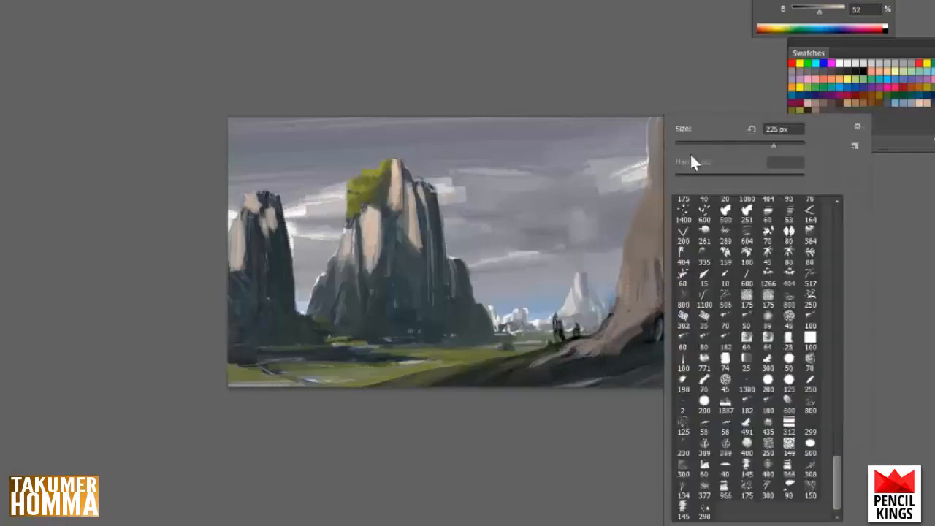
{"action": "left_click", "coordinate": [644, 339], "text": "alt"}
{"action": "mouse_move", "coordinate": [624, 348]}
{"action": "left_mouse_down"}
{"action": "mouse_move", "coordinate": [585, 360]}
{"action": "mouse_move", "coordinate": [605, 352]}
{"action": "mouse_move", "coordinate": [570, 339]}
{"action": "left_mouse_up"}
{"action": "left_click", "coordinate": [564, 343], "text": "alt"}
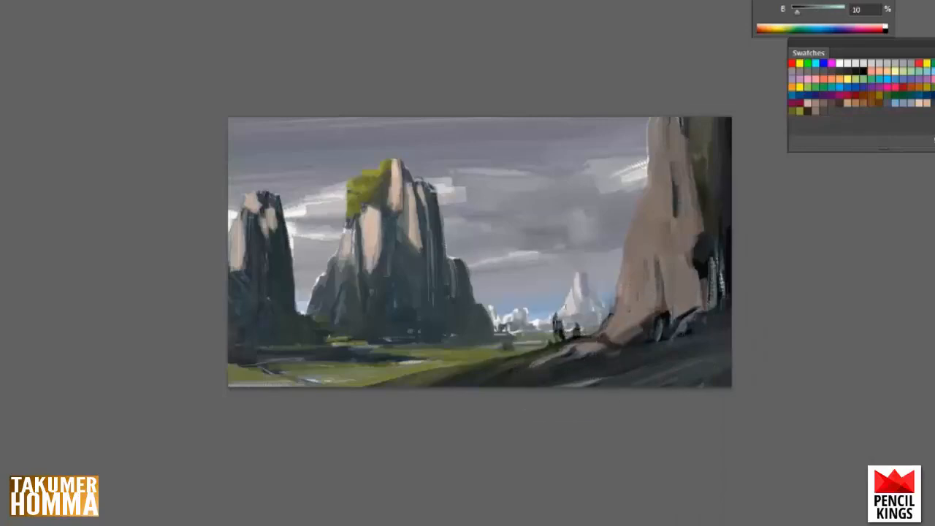
{"action": "left_click", "coordinate": [637, 316], "text": "alt"}
{"action": "left_click", "coordinate": [460, 368], "text": "alt"}
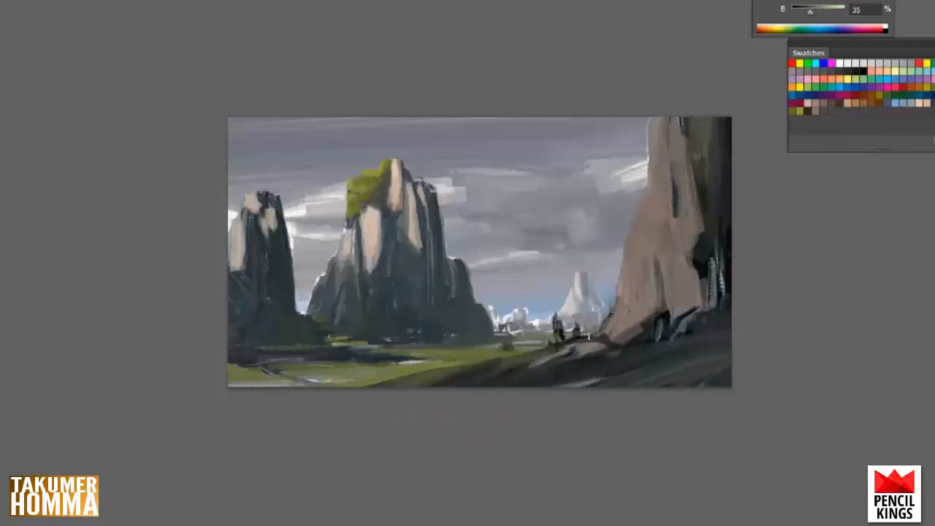
Step: Shrink the brush and tone down the white clouds on the horizon with colours sampled from the distant scenery
{"action": "right_click", "coordinate": [529, 253]}
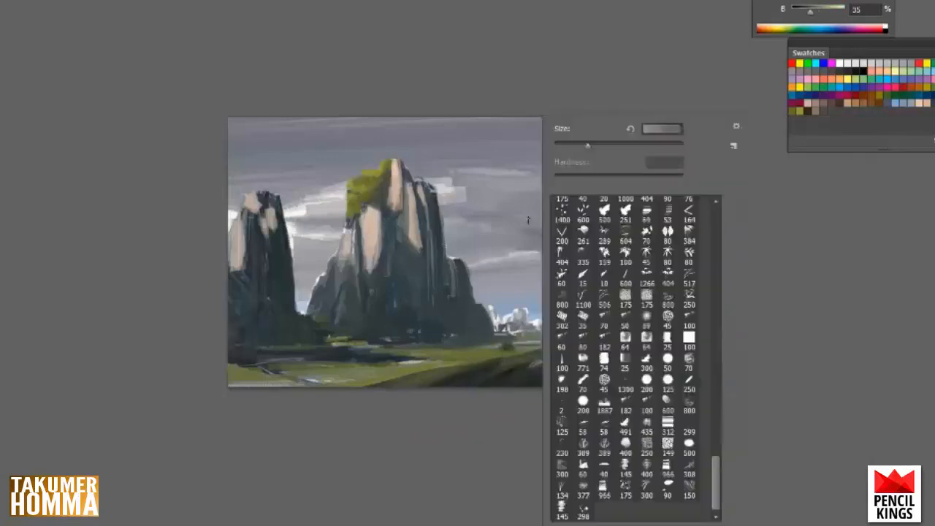
{"action": "key", "text": "Return"}
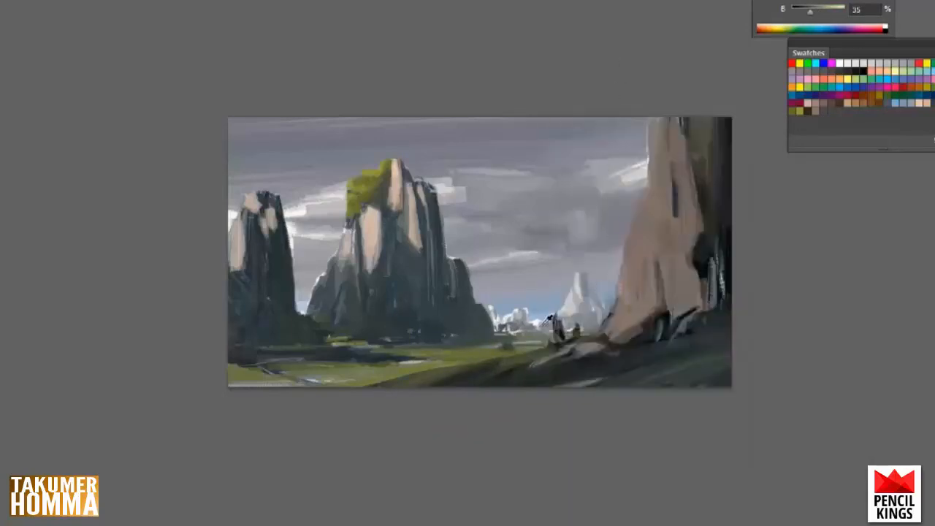
{"action": "left_click", "coordinate": [551, 324], "text": "alt"}
{"action": "left_click", "coordinate": [577, 285], "text": "alt"}
{"action": "left_click", "coordinate": [520, 322], "text": "alt"}
{"action": "right_click", "coordinate": [554, 278]}
{"action": "left_click", "coordinate": [526, 322]}
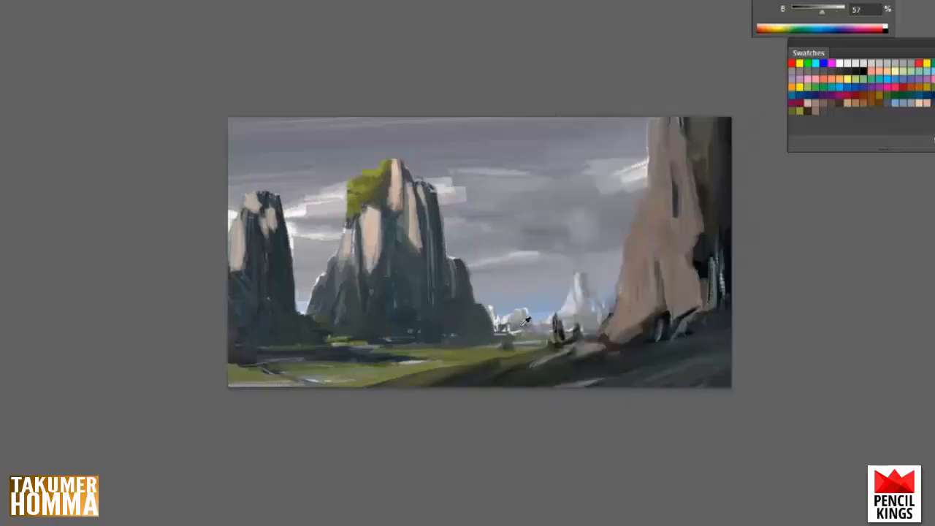
Step: Reshape the horizon clouds into small pale peaks with greys sampled from the distant mountain
{"action": "left_click", "coordinate": [527, 322], "text": "alt"}
{"action": "left_click", "coordinate": [576, 300], "text": "alt"}
{"action": "left_click", "coordinate": [517, 325], "text": "alt"}
{"action": "left_click", "coordinate": [525, 309], "text": "alt"}
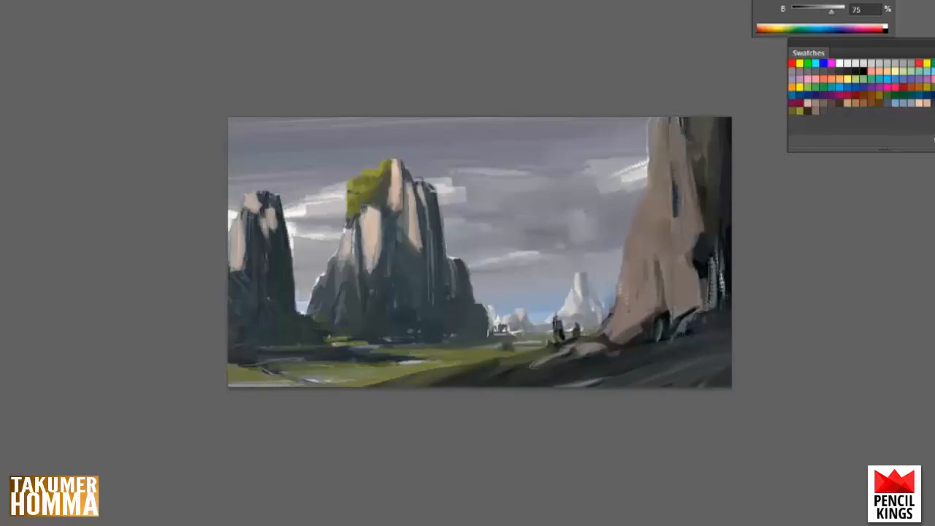
Step: Clean up the central rock's lower right edge against the horizon with sampled dark tones and a 77 px brush
{"action": "left_click", "coordinate": [487, 309], "text": "alt"}
{"action": "right_click", "coordinate": [614, 187]}
{"action": "left_click", "coordinate": [617, 145]}
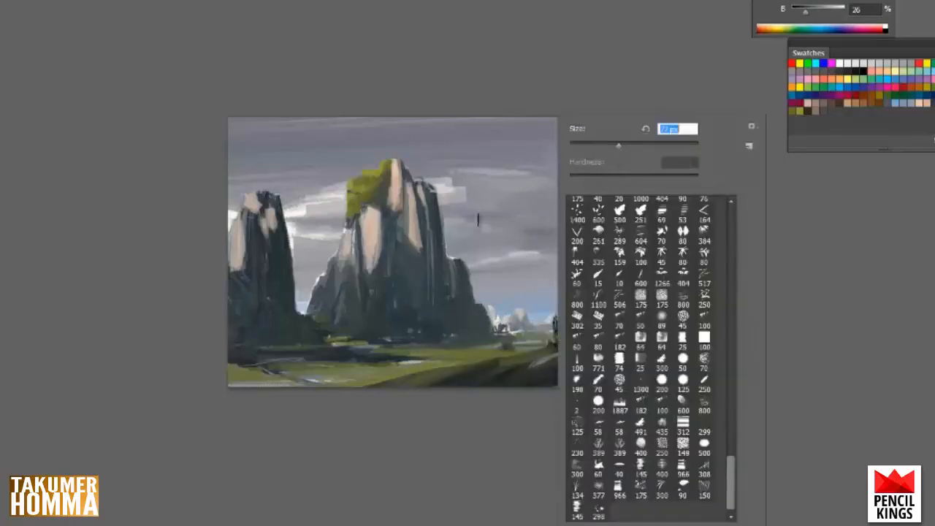
{"action": "left_click", "coordinate": [490, 305], "text": "alt"}
{"action": "left_click", "coordinate": [481, 341], "text": "alt"}
{"action": "left_click_drag", "start_coordinate": [549, 370], "coordinate": [456, 375]}
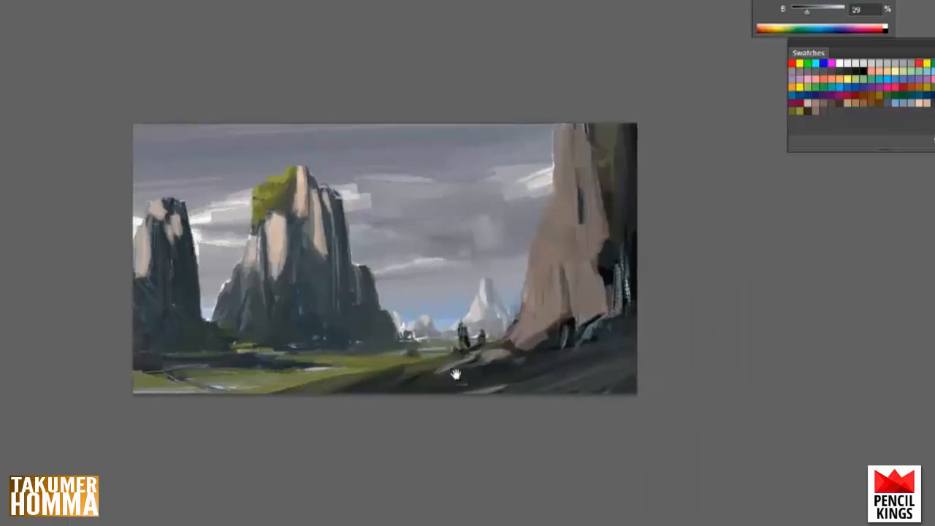
Step: Soften the bright cloud patches on both sides of the central rock's top with sampled sky greys
{"action": "right_click", "coordinate": [479, 225]}
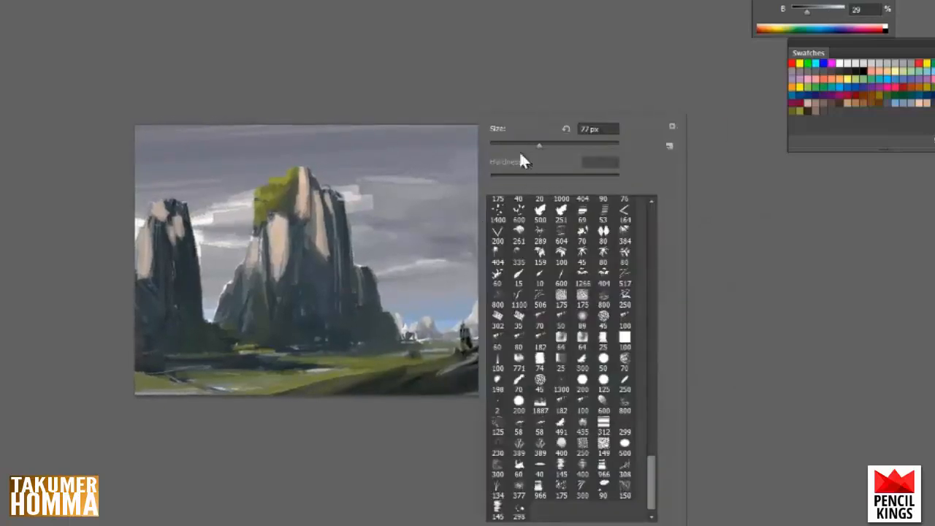
{"action": "left_click", "coordinate": [363, 206], "text": "alt"}
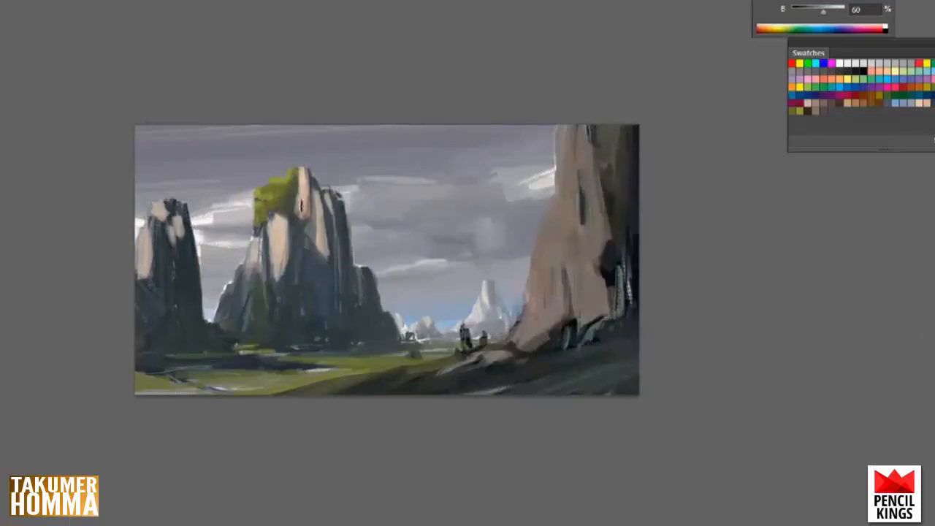
{"action": "left_click", "coordinate": [255, 194], "text": "alt"}
{"action": "left_click", "coordinate": [252, 198], "text": "alt"}
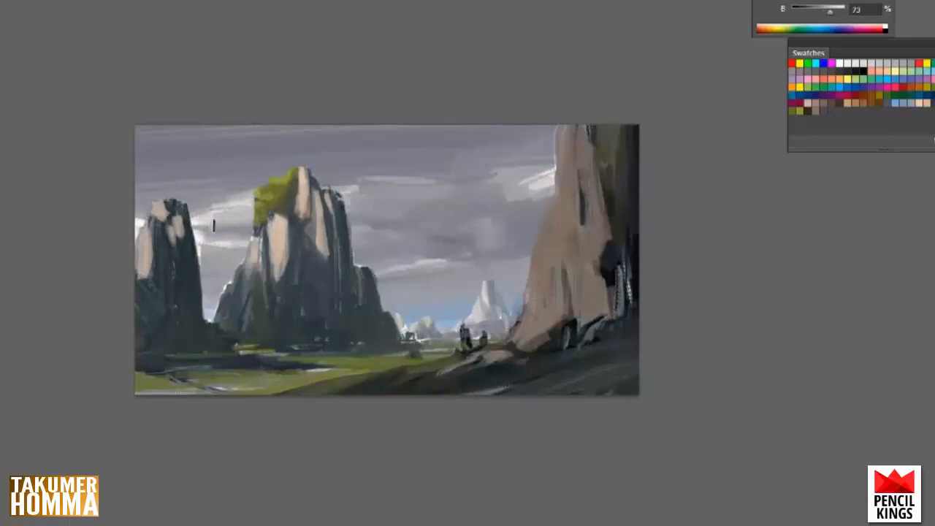
{"action": "left_click", "coordinate": [246, 226], "text": "alt"}
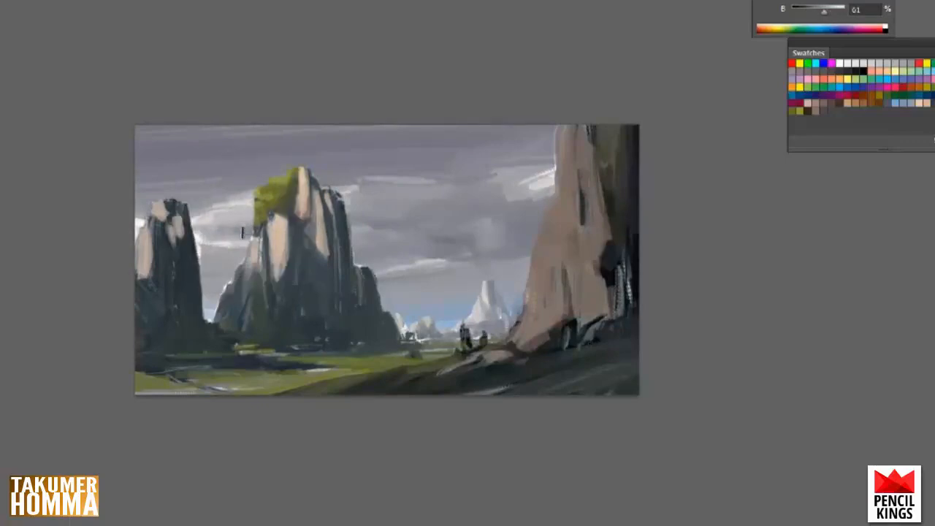
{"action": "left_click_drag", "start_coordinate": [200, 240], "coordinate": [207, 245]}
Step: Blend the clouds between the left and central rocks with sampled greys, varying the brush size
{"action": "right_click", "coordinate": [283, 223]}
{"action": "left_click_drag", "start_coordinate": [344, 145], "coordinate": [383, 144]}
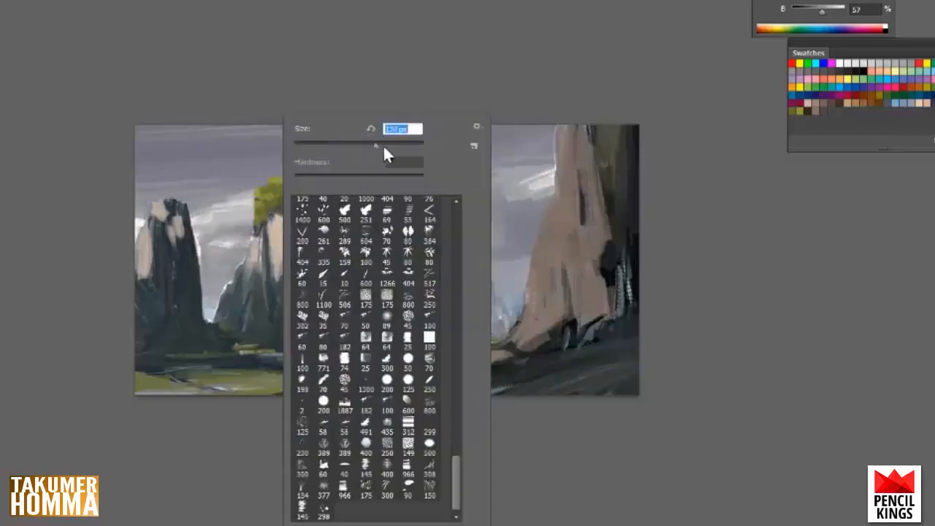
{"action": "left_click", "coordinate": [144, 207], "text": "alt"}
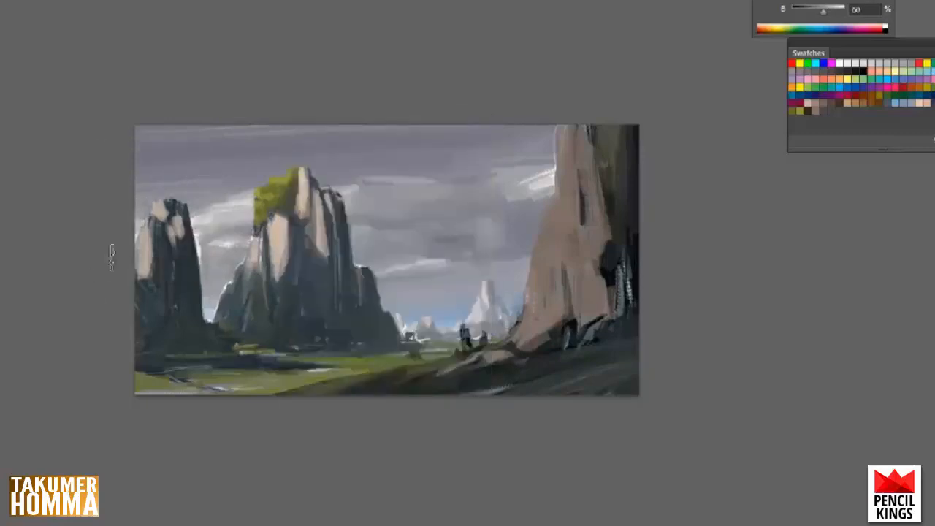
{"action": "right_click", "coordinate": [369, 212]}
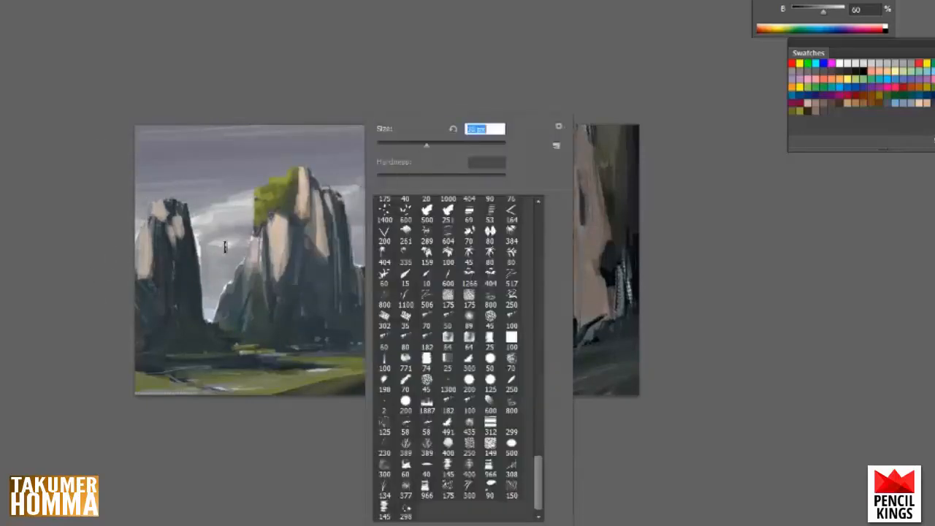
{"action": "key", "text": "Return"}
{"action": "left_click", "coordinate": [243, 235], "text": "alt"}
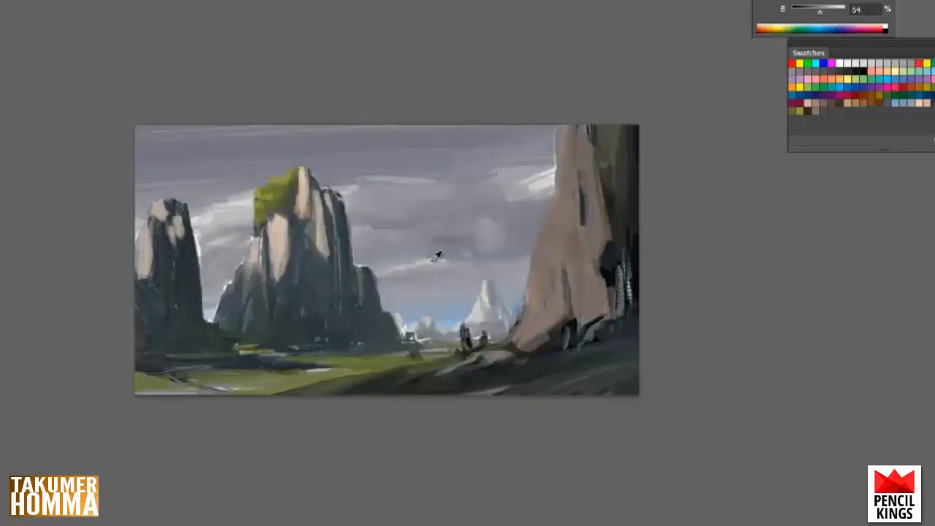
Step: Add light cloud streaks to the right of the central rock and soften the bright cloud beside the right cliff
{"action": "left_click", "coordinate": [431, 260], "text": "alt"}
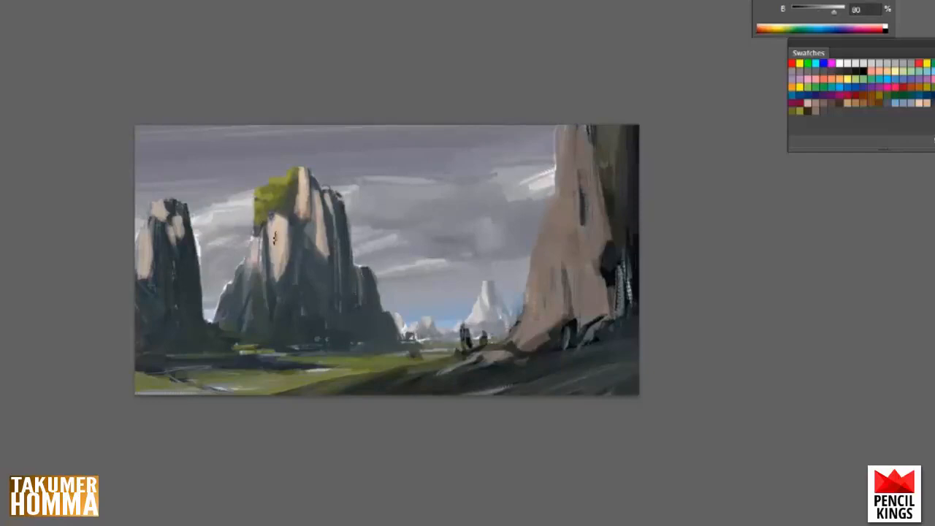
{"action": "left_click", "coordinate": [448, 228], "text": "alt"}
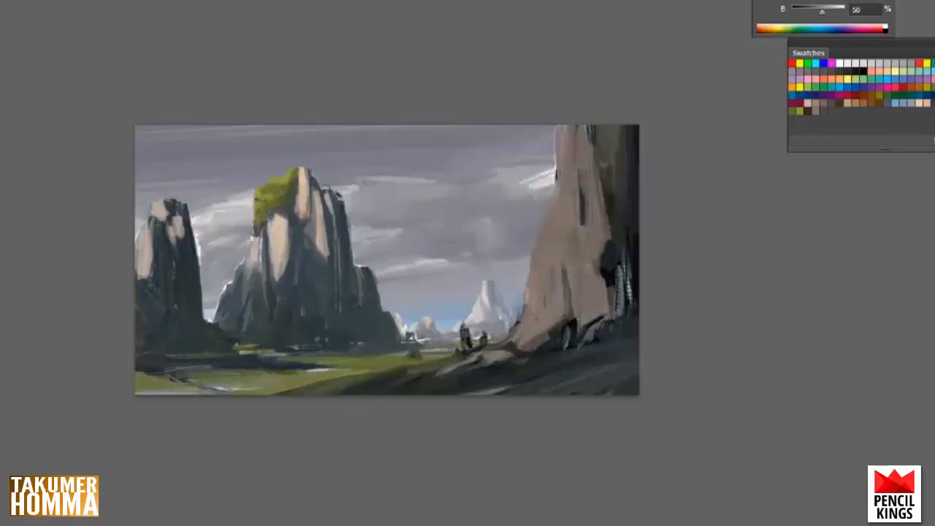
{"action": "left_click", "coordinate": [519, 181], "text": "alt"}
{"action": "left_click", "coordinate": [518, 138], "text": "alt"}
{"action": "left_click_drag", "start_coordinate": [554, 181], "coordinate": [504, 190]}
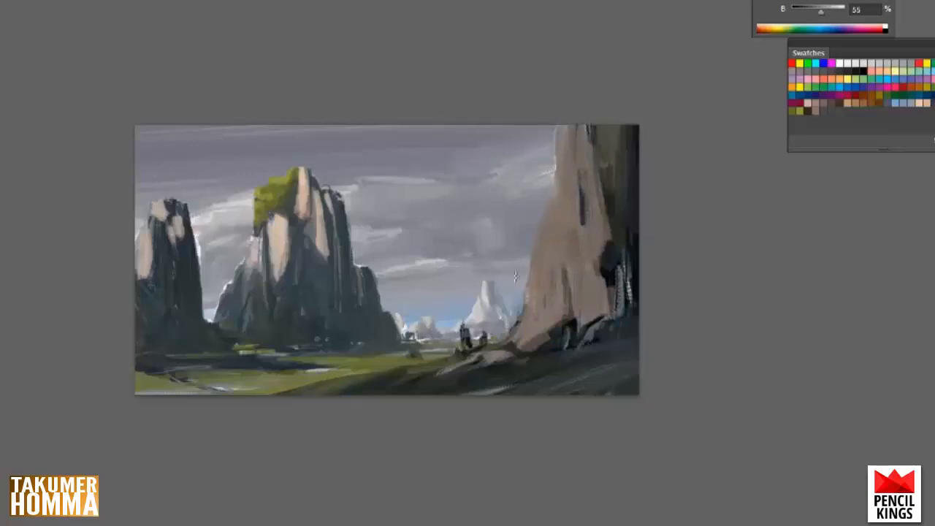
Step: Blend the low sky between the central rock and the distant white peak with sampled light and mid greys
{"action": "left_click", "coordinate": [431, 301], "text": "alt"}
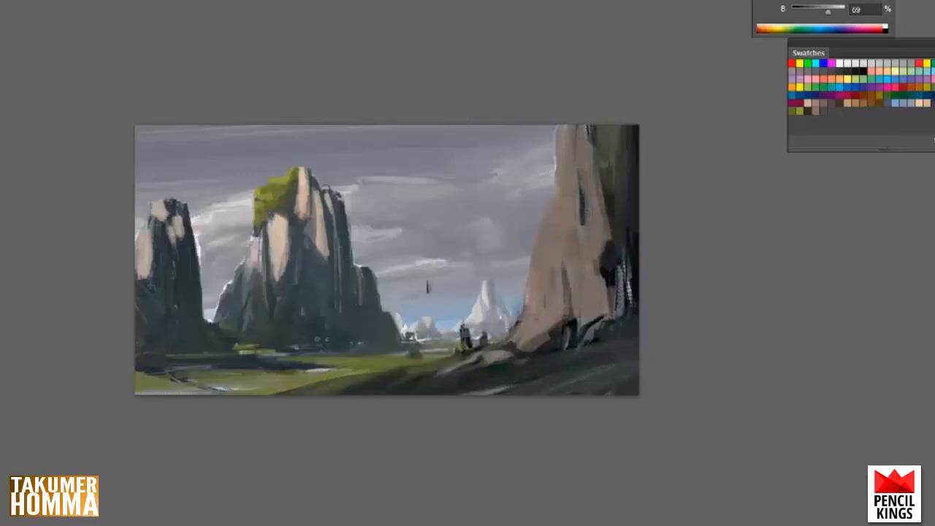
{"action": "left_click", "coordinate": [468, 273], "text": "alt"}
{"action": "left_click", "coordinate": [400, 296], "text": "alt"}
{"action": "left_click", "coordinate": [448, 300], "text": "alt"}
Step: Soften the bright cloud edge beside the central rock's left side and extend the sampled peach light onto its left shoulder
{"action": "left_click", "coordinate": [239, 219], "text": "alt"}
{"action": "left_click", "coordinate": [236, 207], "text": "alt"}
{"action": "left_click_drag", "start_coordinate": [236, 204], "coordinate": [231, 213]}
{"action": "left_click", "coordinate": [229, 234], "text": "alt"}
{"action": "left_click", "coordinate": [257, 252], "text": "alt"}
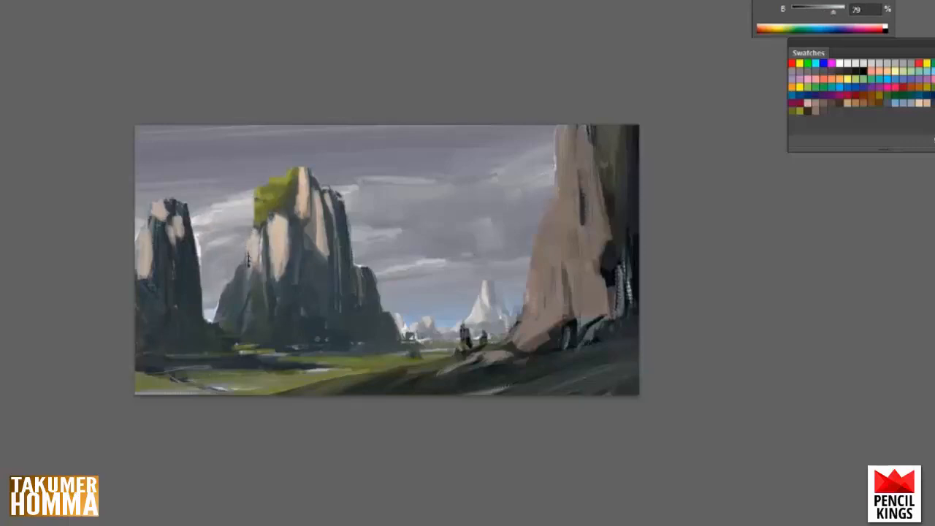
Step: Clean up the left rock's right edge and the central rock's lower left slope with sampled sky and dark rock tones
{"action": "left_click", "coordinate": [191, 263], "text": "alt"}
{"action": "left_click_drag", "start_coordinate": [202, 267], "coordinate": [194, 223]}
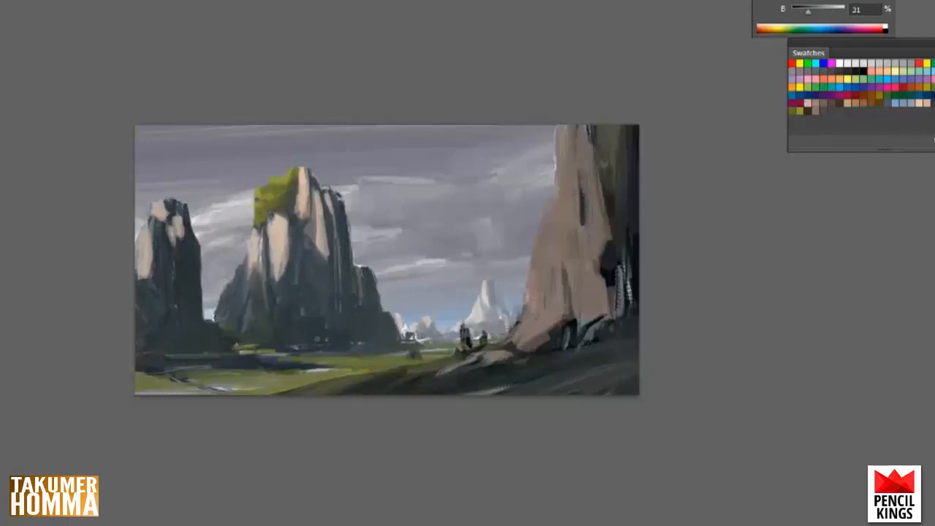
{"action": "left_click", "coordinate": [221, 314], "text": "alt"}
{"action": "left_click", "coordinate": [235, 296], "text": "alt"}
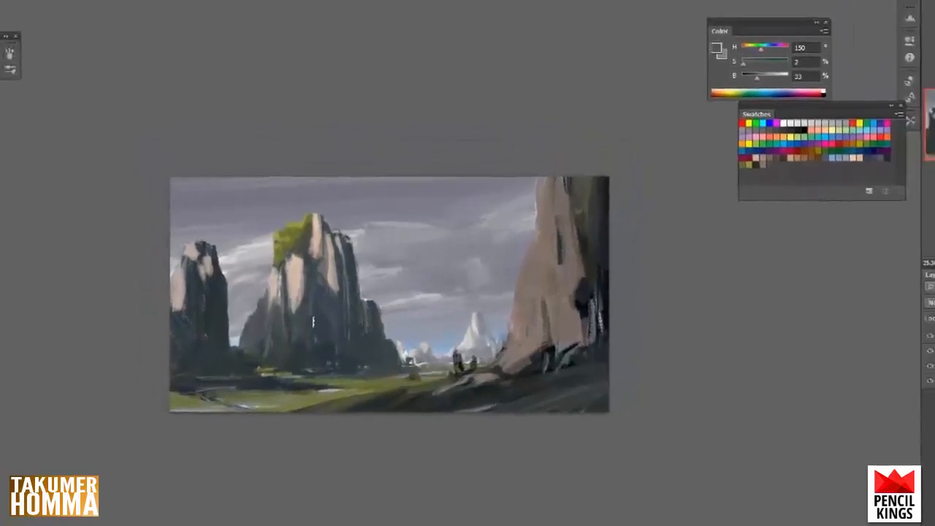
Step: Smooth the shadowed lower face and right side of the central rock with sampled dark blue-greys
{"action": "left_click", "coordinate": [336, 358], "text": "alt"}
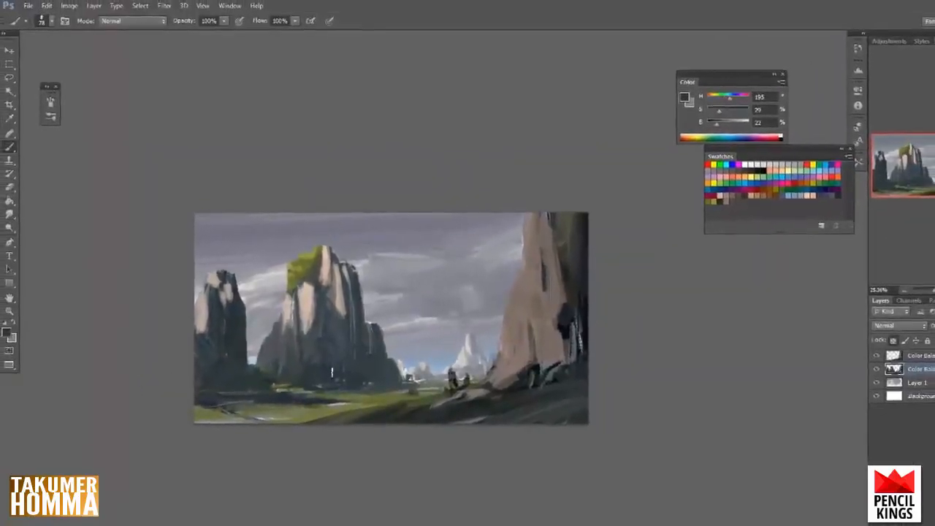
{"action": "left_click", "coordinate": [338, 334], "text": "alt"}
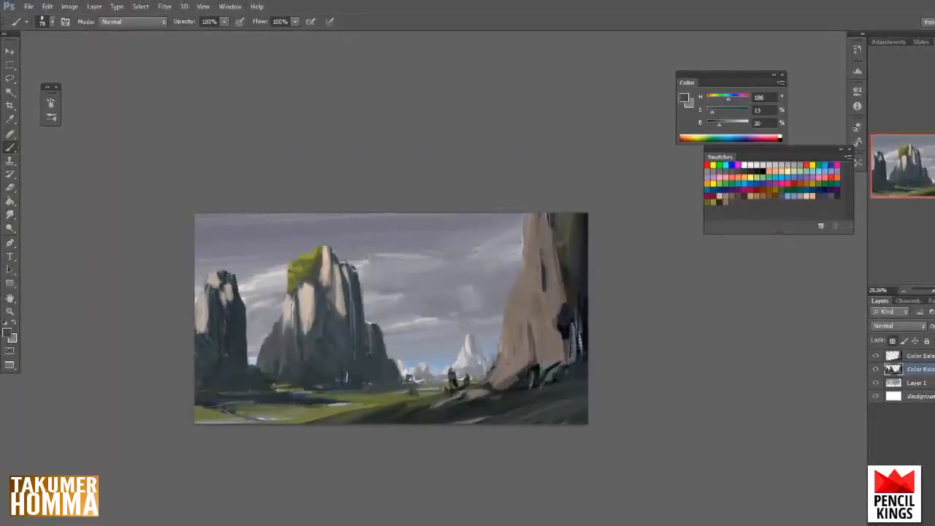
{"action": "left_click", "coordinate": [359, 294], "text": "alt"}
Step: Unify the left rock's shadowed face and base with sampled dark blue-greys, using the 78 px brush
{"action": "left_click", "coordinate": [217, 344], "text": "alt"}
{"action": "left_click", "coordinate": [228, 348], "text": "alt"}
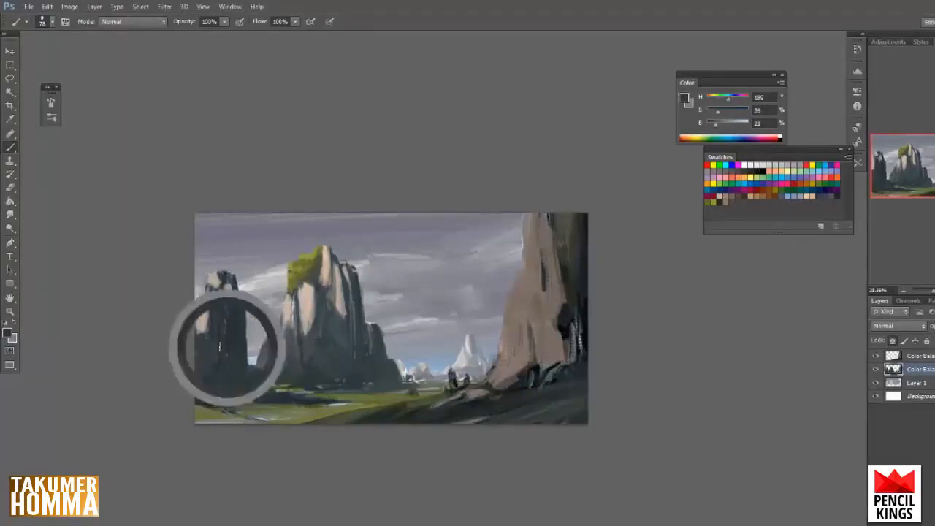
{"action": "left_click", "coordinate": [232, 338], "text": "alt"}
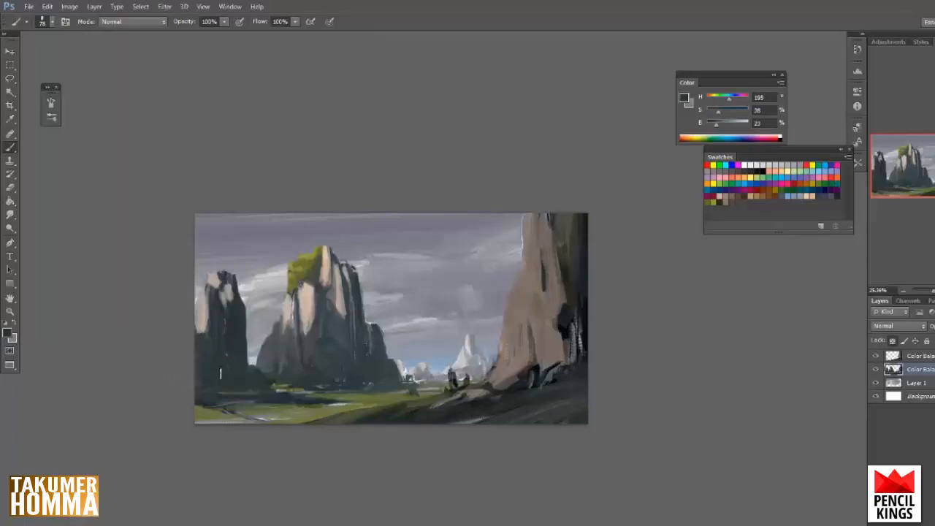
{"action": "left_click", "coordinate": [245, 376], "text": "alt"}
{"action": "left_click", "coordinate": [223, 334], "text": "alt"}
{"action": "left_click", "coordinate": [230, 298], "text": "alt"}
{"action": "left_click", "coordinate": [207, 359], "text": "alt"}
{"action": "left_click", "coordinate": [206, 345], "text": "alt"}
{"action": "left_click", "coordinate": [204, 373], "text": "alt"}
Step: Smooth the central rock's lower right shoulder with a sampled dark blue-grey, and switch the screen mode to view the painting
{"action": "left_click", "coordinate": [378, 328], "text": "alt"}
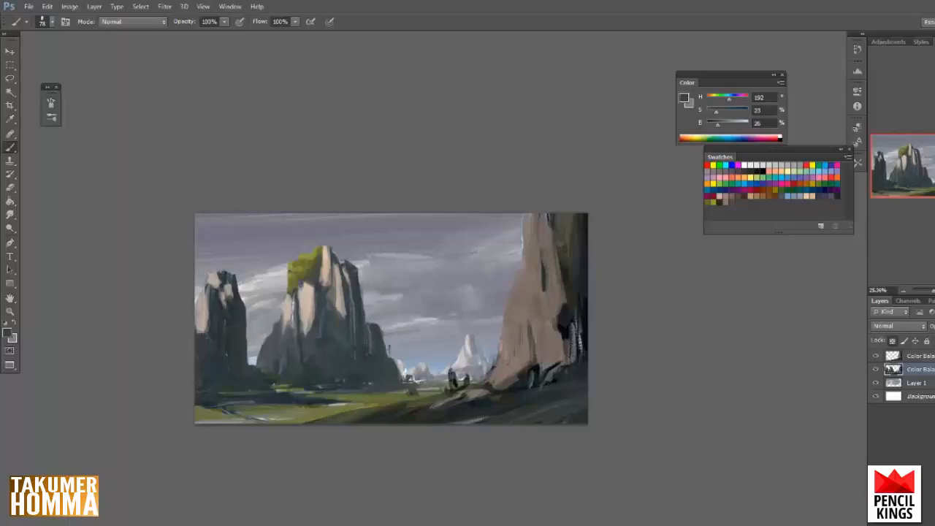
{"action": "left_click_drag", "start_coordinate": [389, 353], "coordinate": [398, 378]}
{"action": "left_click_drag", "start_coordinate": [569, 462], "coordinate": [563, 481]}
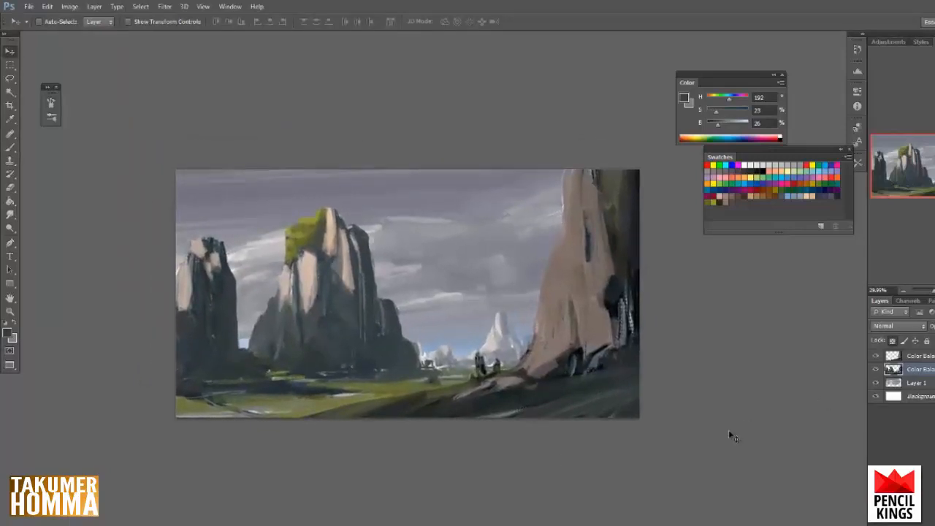
{"action": "key", "text": "f"}
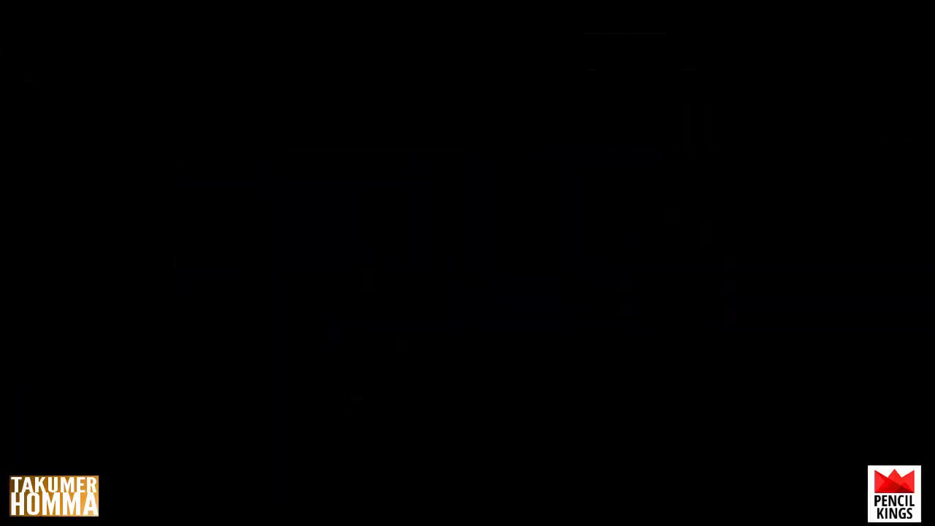